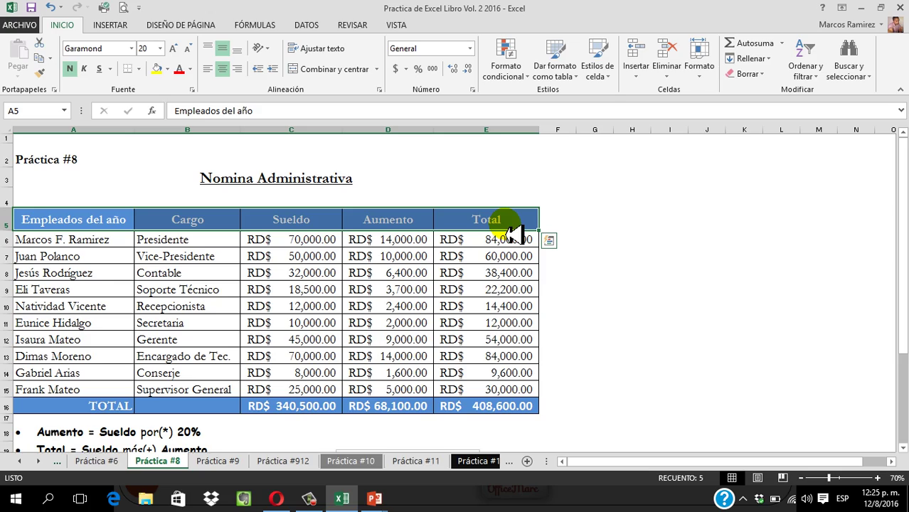
- Apply the Ángulo ascendente orientation to the header cells from Empleados del año to Total
left_click(66, 26)
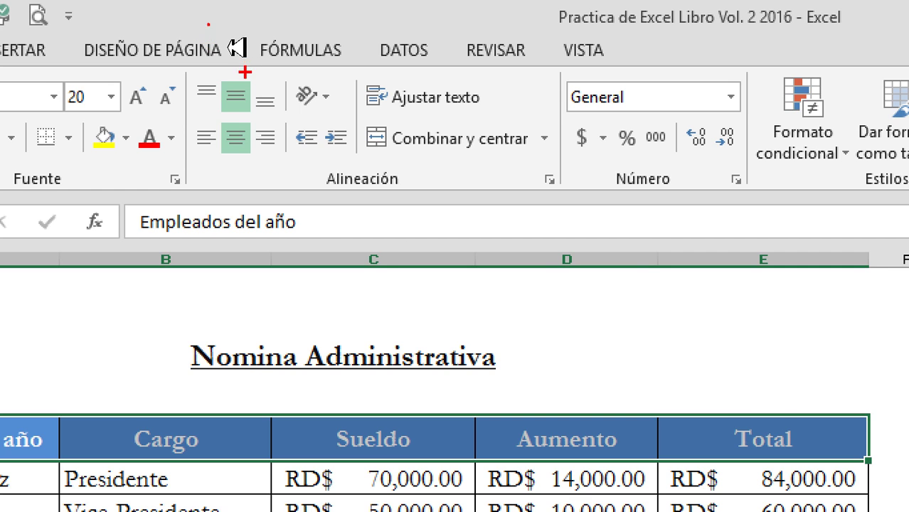
left_click(246, 36)
left_click_drag(286, 77, 342, 123)
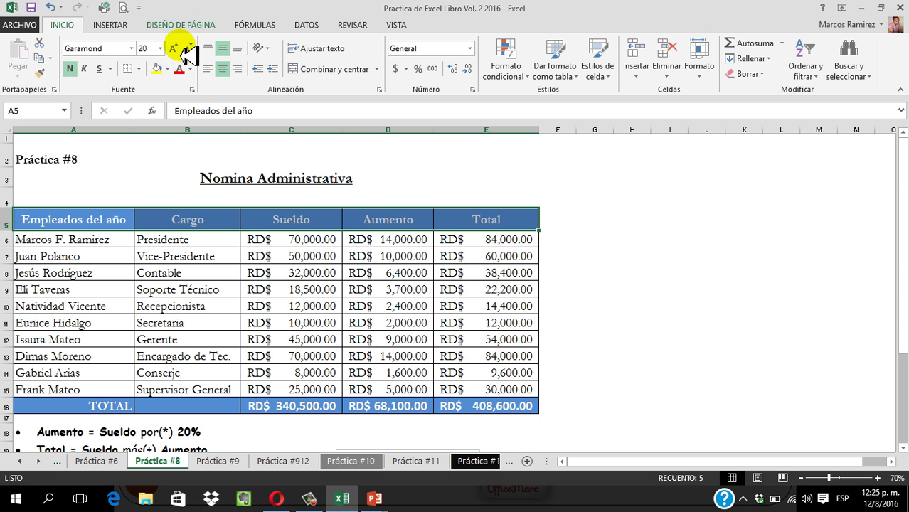
left_click(263, 49)
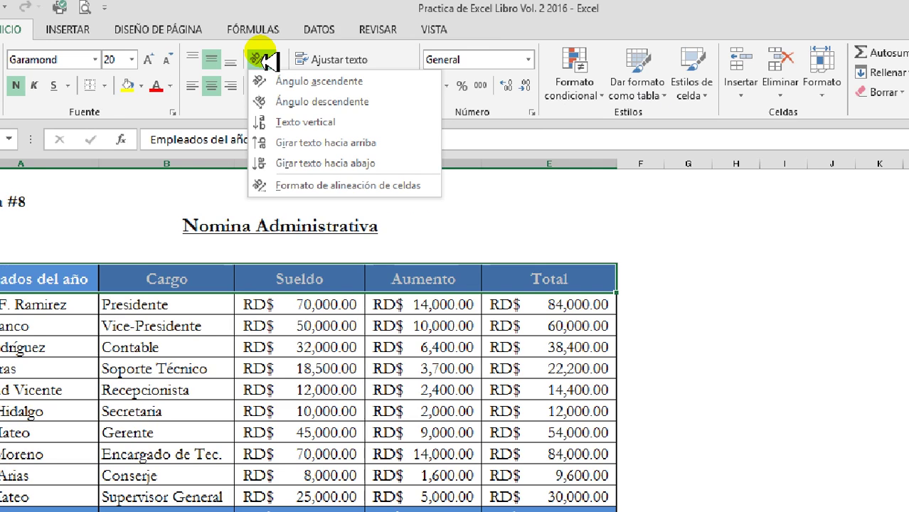
left_click(265, 60)
left_click(260, 49)
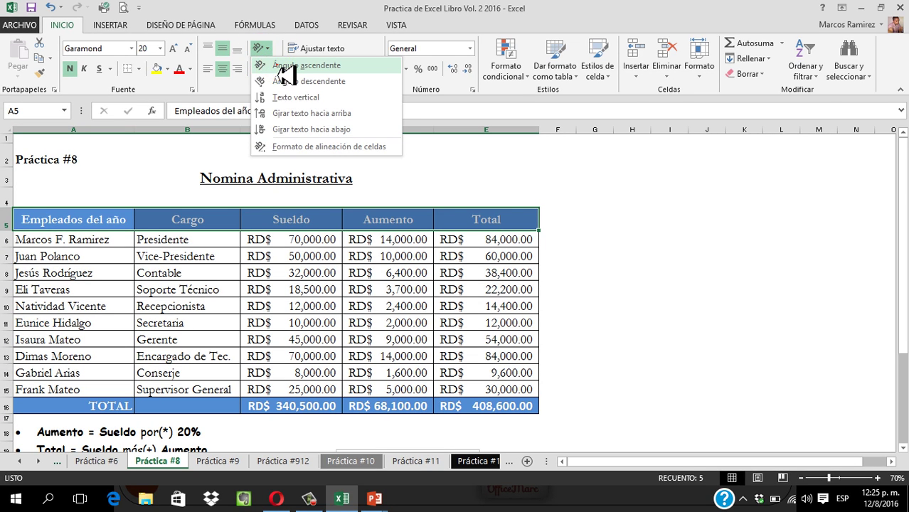
left_click(283, 66)
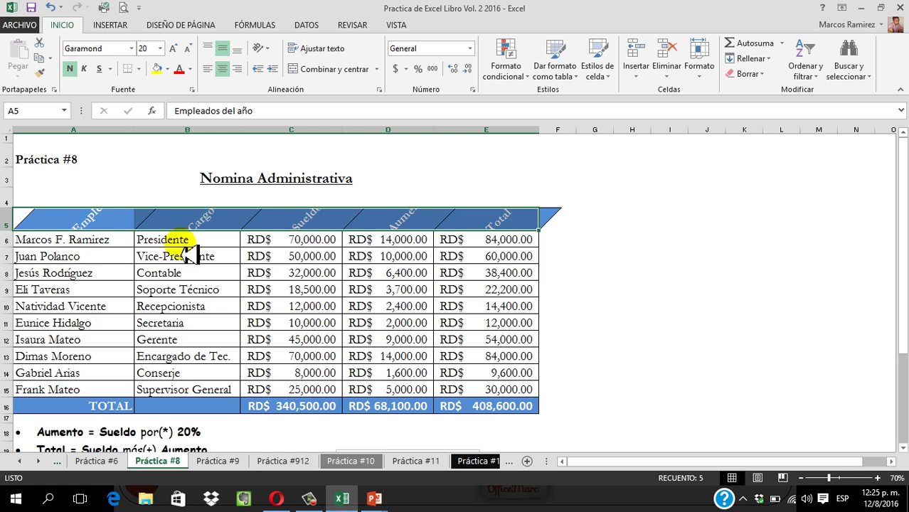
left_click(249, 258)
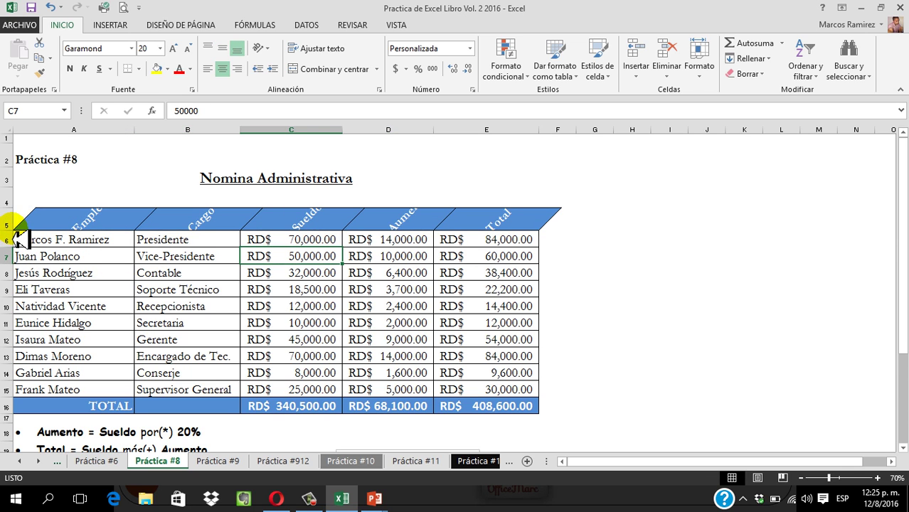
- Increase the height of row 5 enough to fit the angled header text
left_click_drag(18, 234, 11, 299)
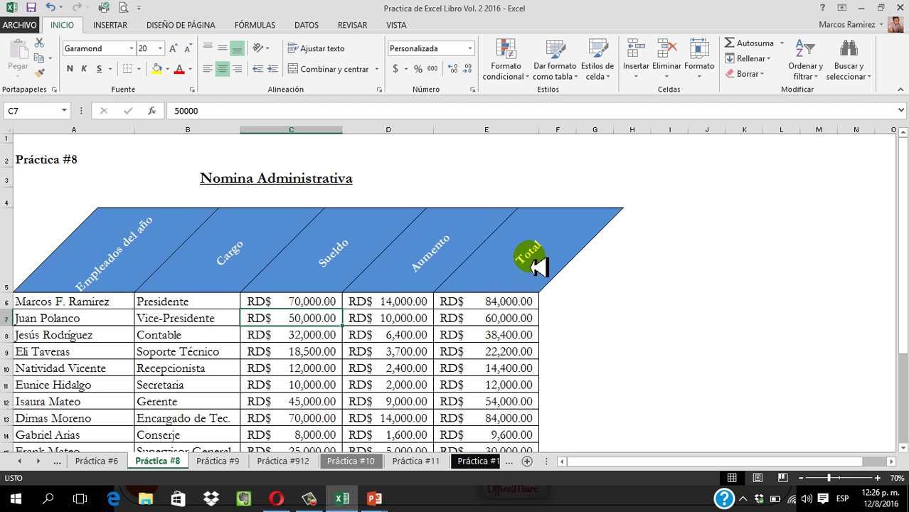
left_click(42, 256)
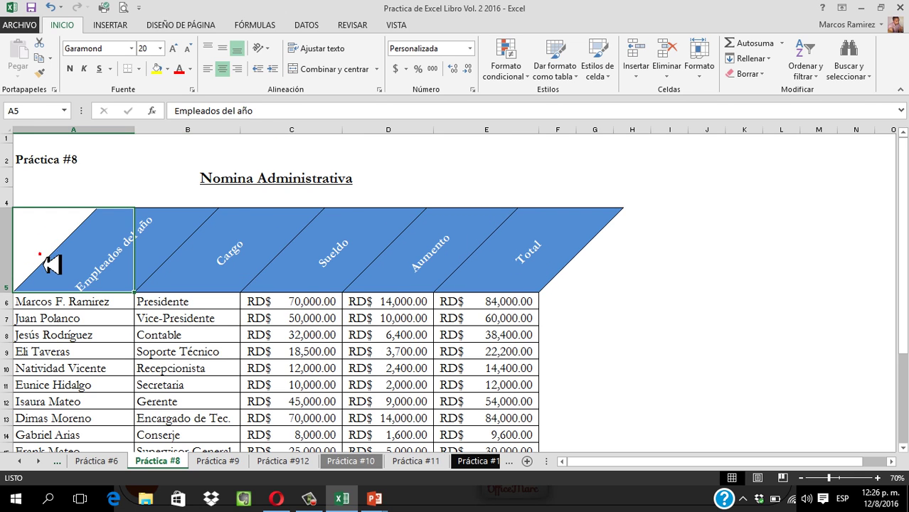
left_click_drag(51, 265, 495, 263)
left_click(595, 301)
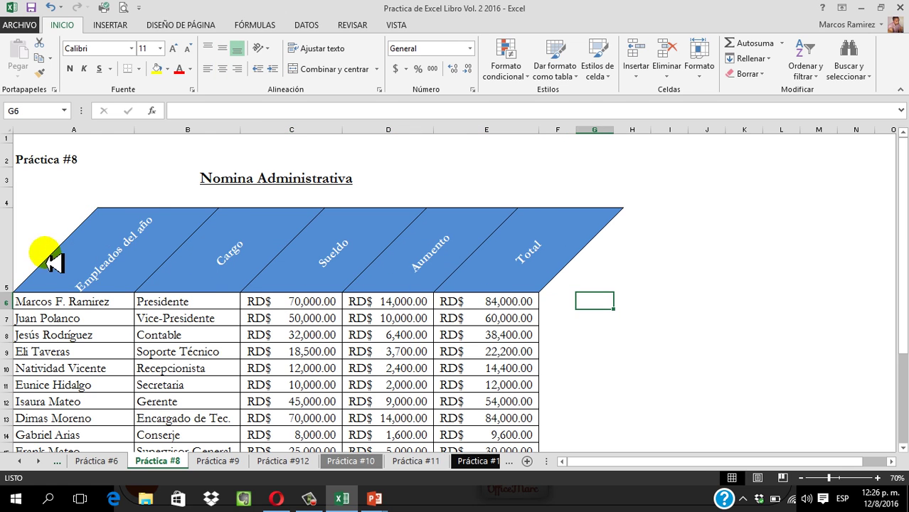
- Remove the Ángulo ascendente orientation from headers A5:E5 and shrink row 5 to about a single-line height
left_click_drag(53, 263, 498, 274)
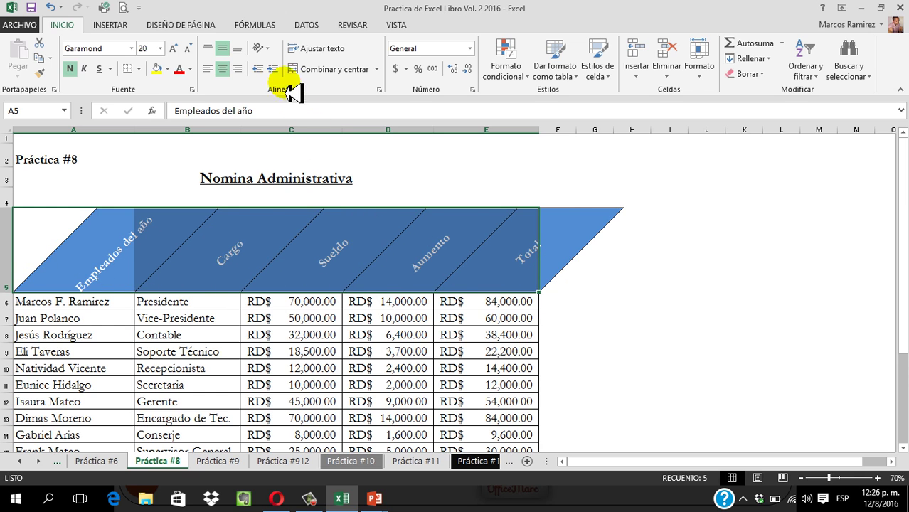
left_click(260, 48)
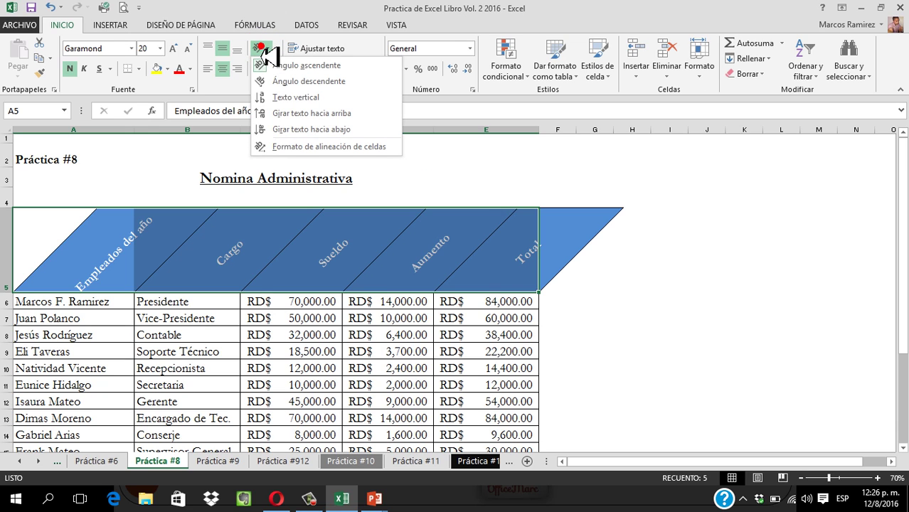
left_click(299, 65)
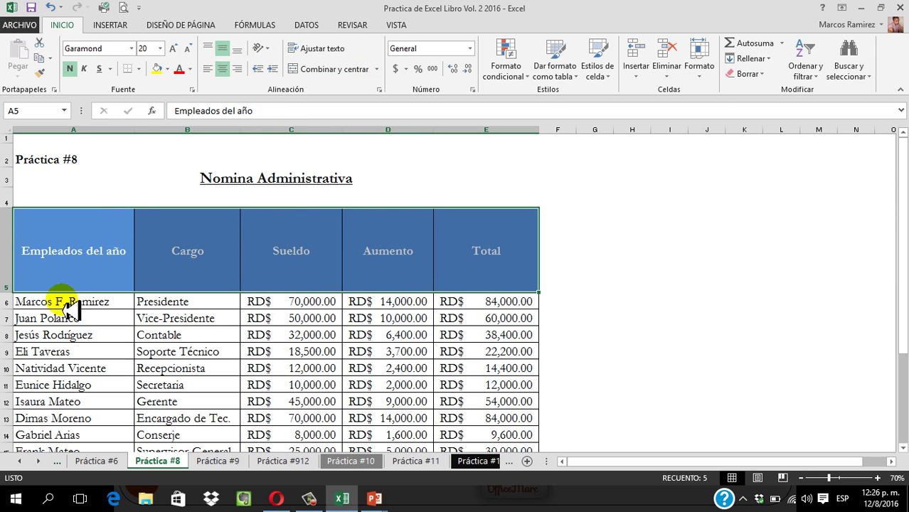
left_click_drag(8, 291, 8, 235)
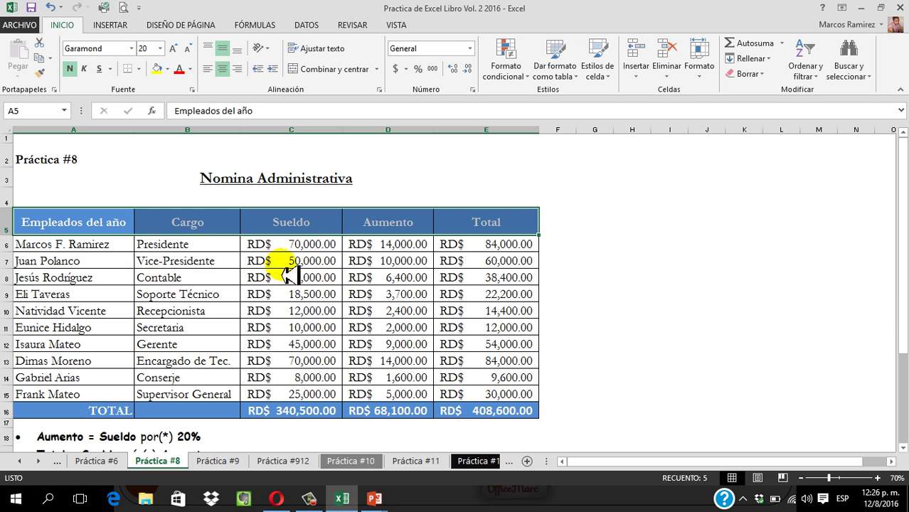
key("alt+Tab")
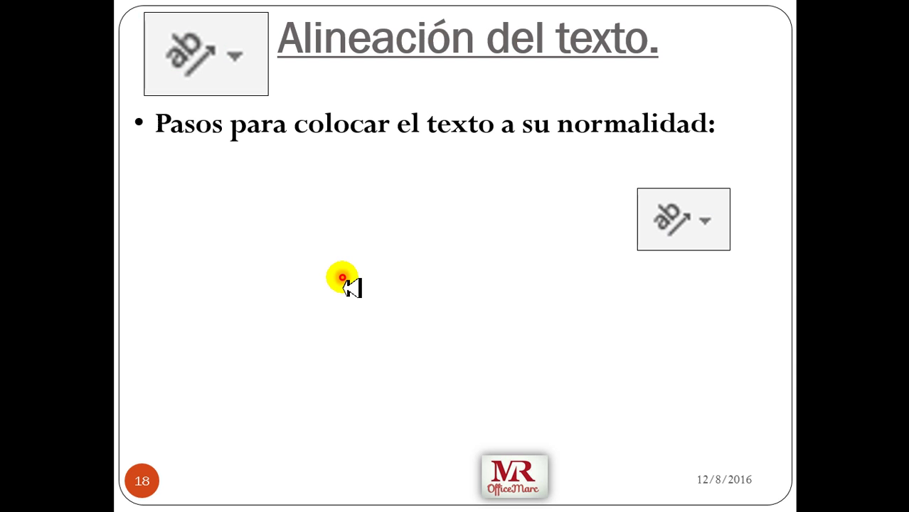
left_click(342, 278)
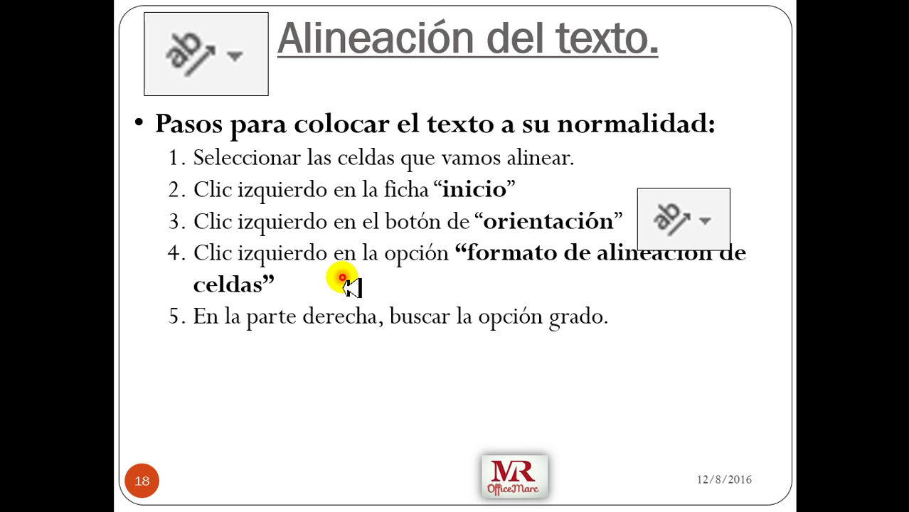
left_click(342, 278)
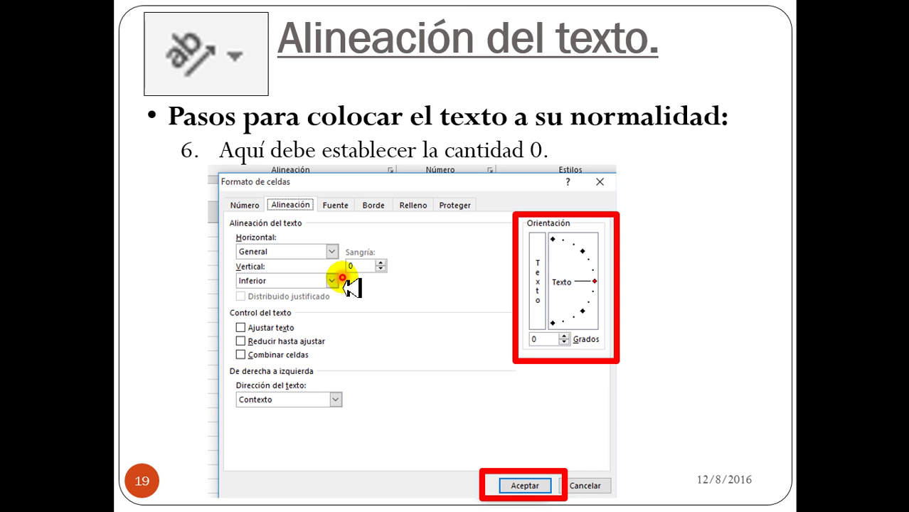
left_click(343, 279)
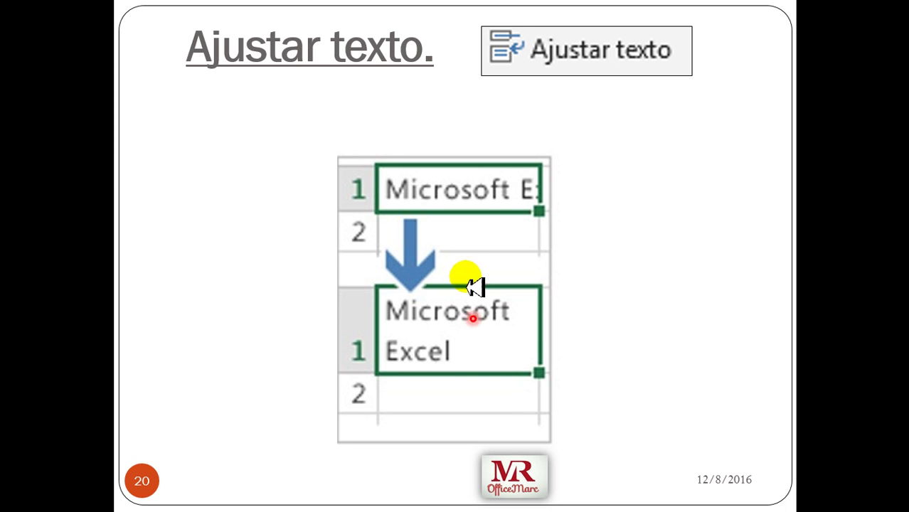
left_click(617, 66)
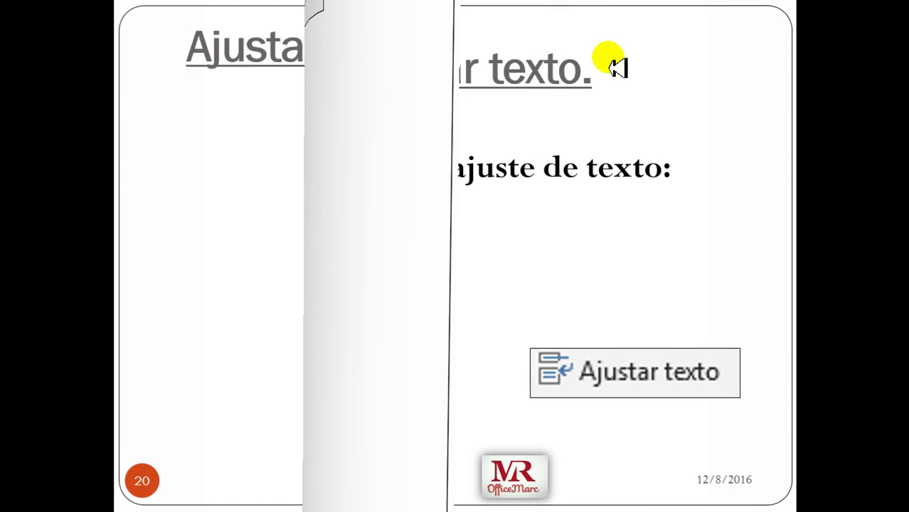
left_click(617, 66)
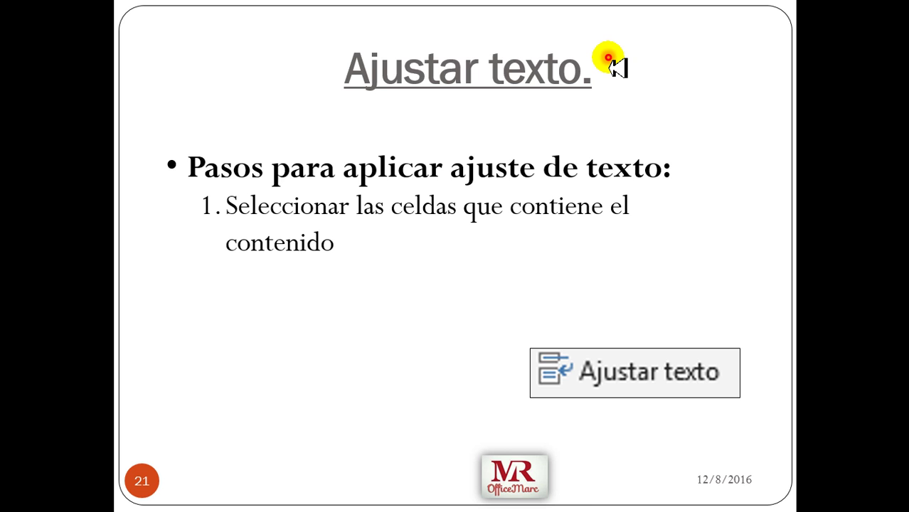
left_click(617, 66)
left_click(617, 66)
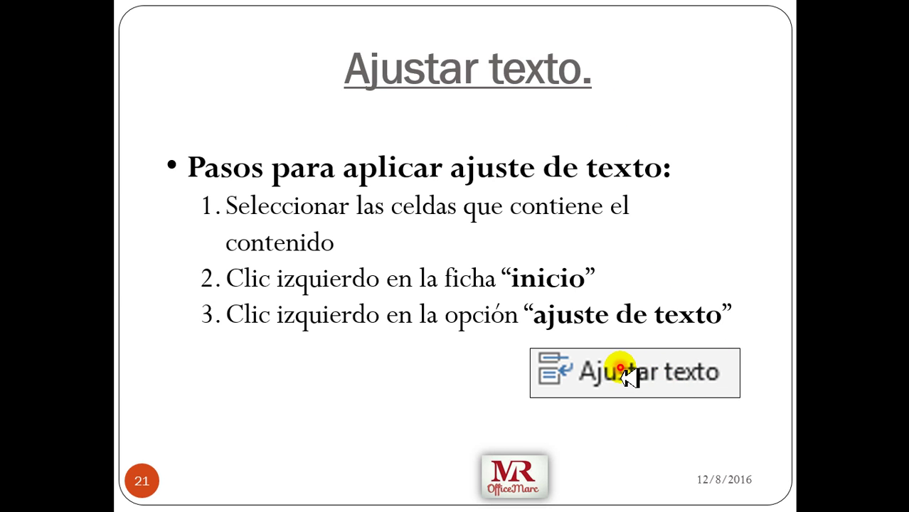
key("alt+Tab")
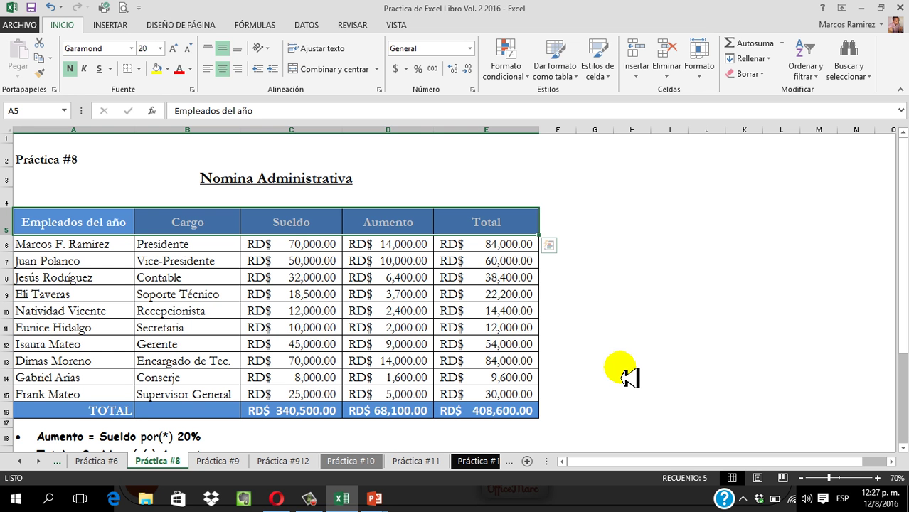
- Narrow column A until it is too small for the Empleados del año header
left_click(210, 297)
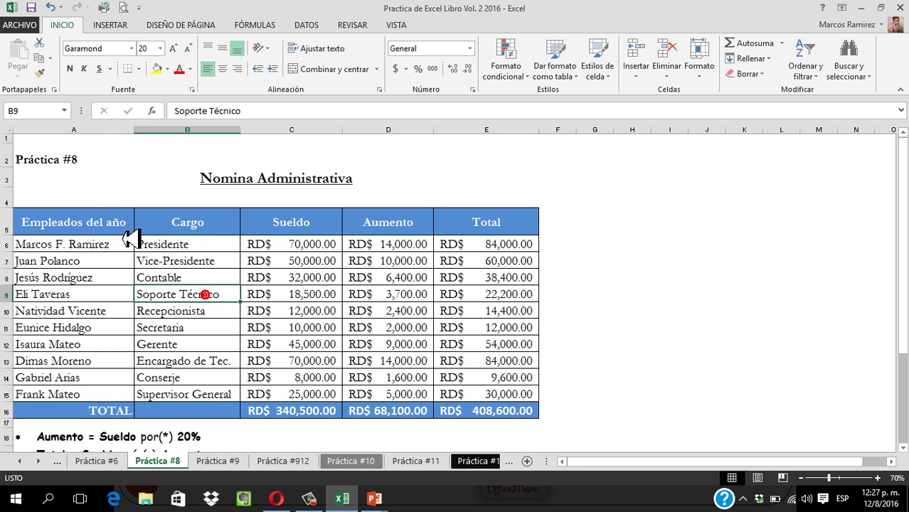
left_click(78, 225)
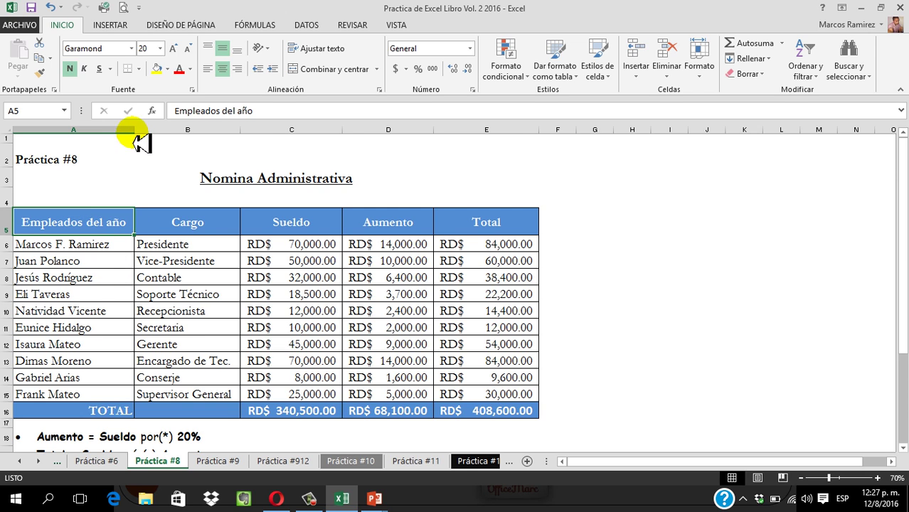
left_click_drag(135, 138, 89, 140)
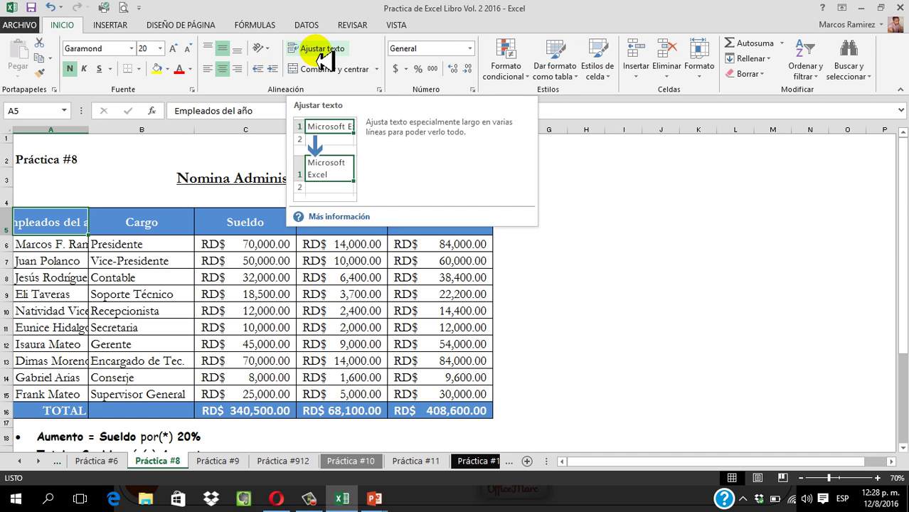
- Wrap the text of the Empleados del año header and enlarge column A and row 5 slightly to fit both lines
left_click(320, 57)
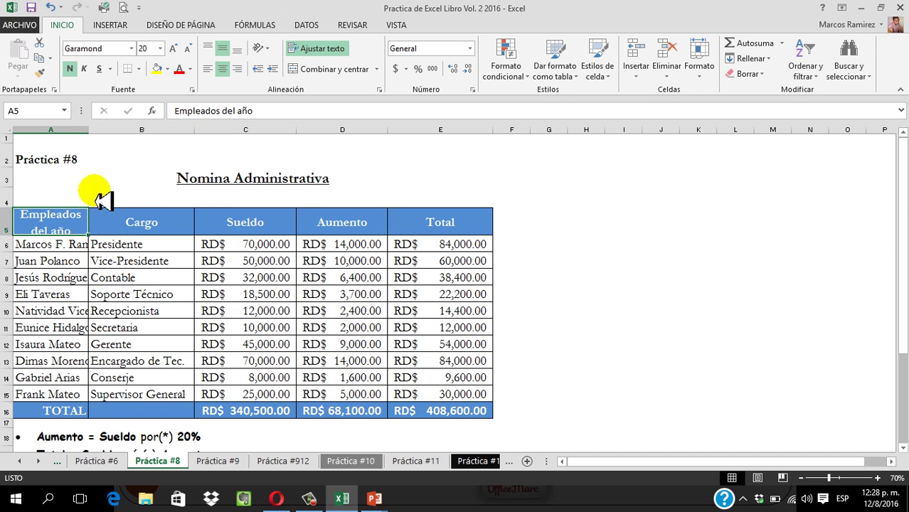
left_click_drag(88, 130, 98, 132)
left_click_drag(19, 244, 13, 244)
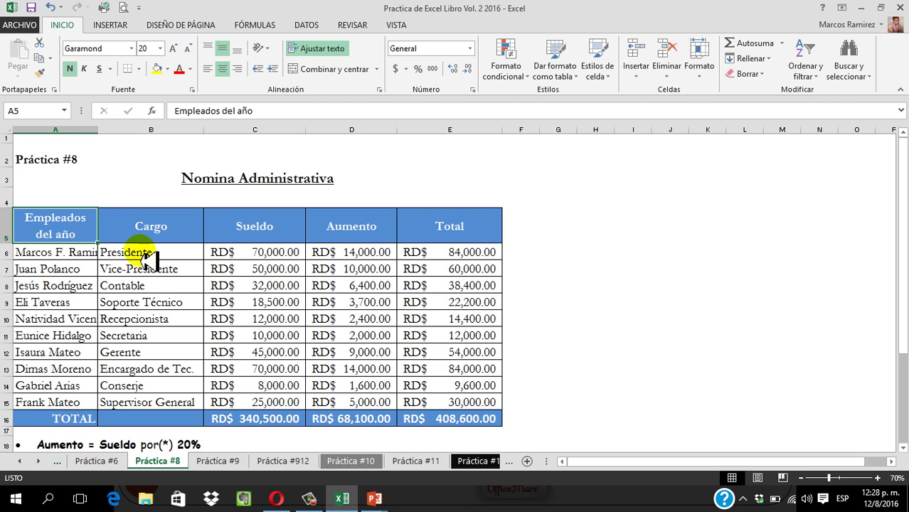
left_click(277, 498)
left_click(280, 497)
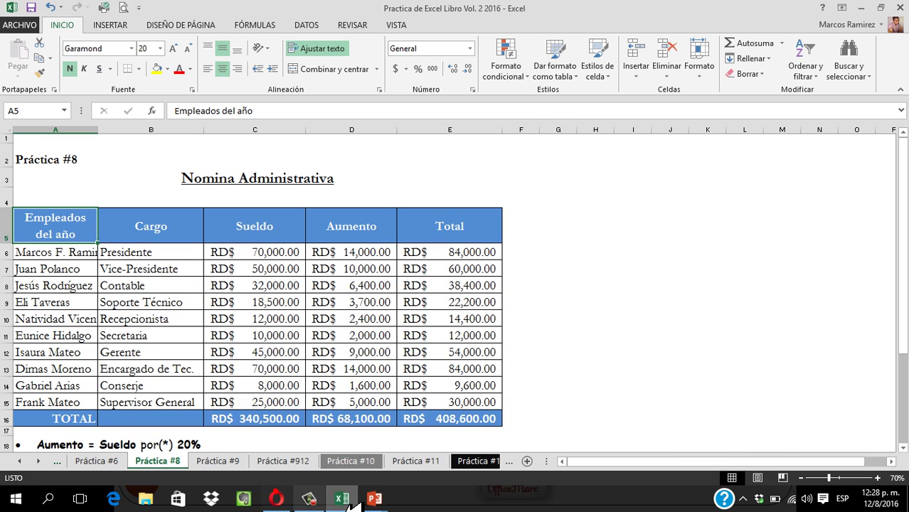
left_click(441, 453)
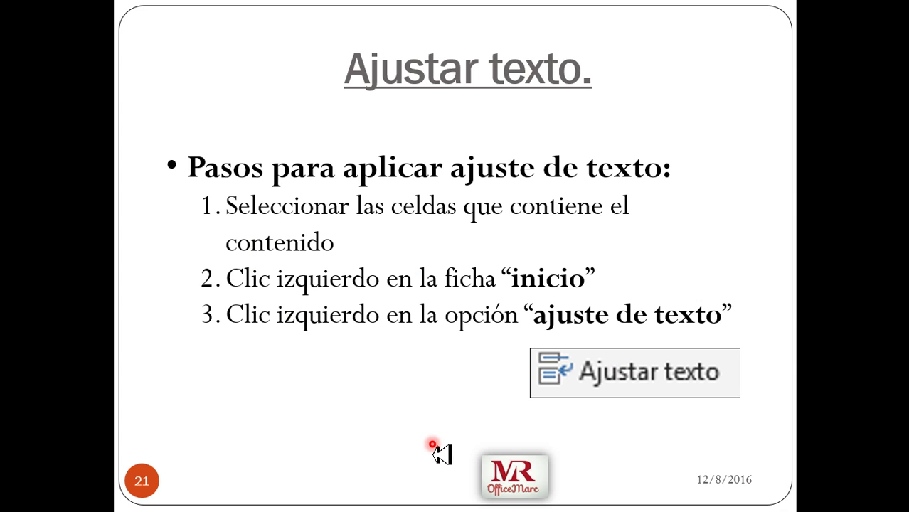
left_click(438, 452)
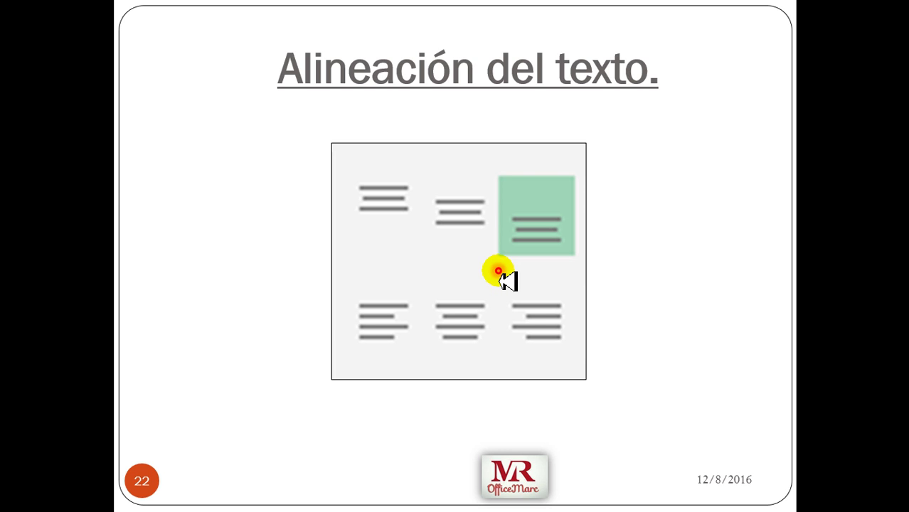
key("alt+Tab")
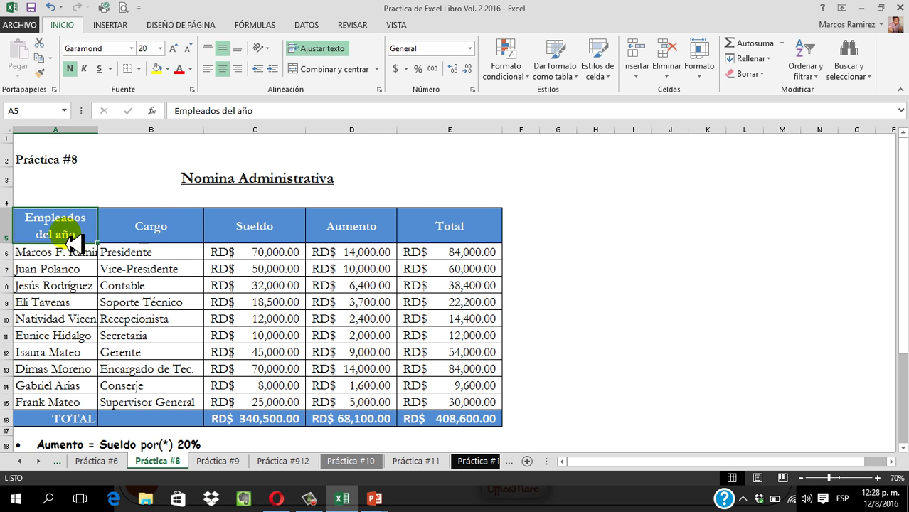
- Select the headers A5:E5 and make row 5 slightly taller
left_click_drag(23, 237, 313, 233)
left_click_drag(449, 235, 448, 236)
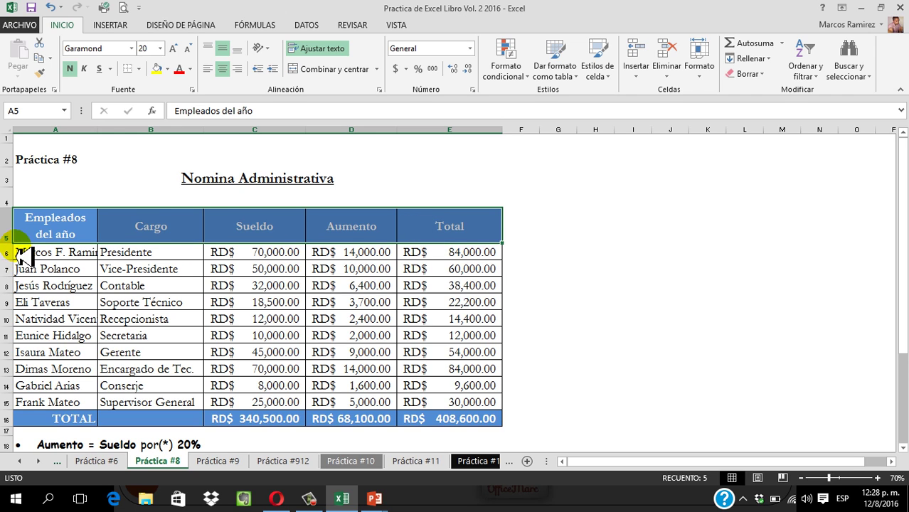
left_click_drag(15, 241, 14, 247)
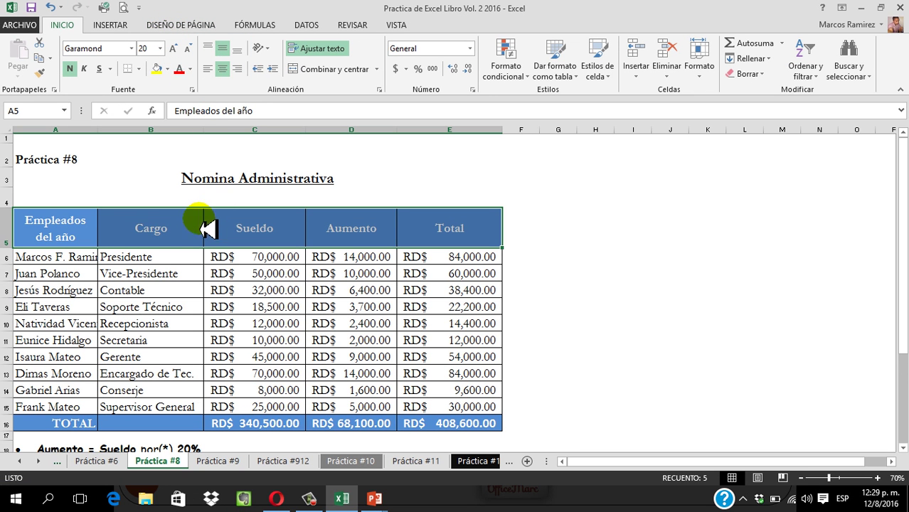
- Align the text of headers A5:E5 to the top of the cells and return it to middle alignment
left_click_drag(74, 242, 441, 241)
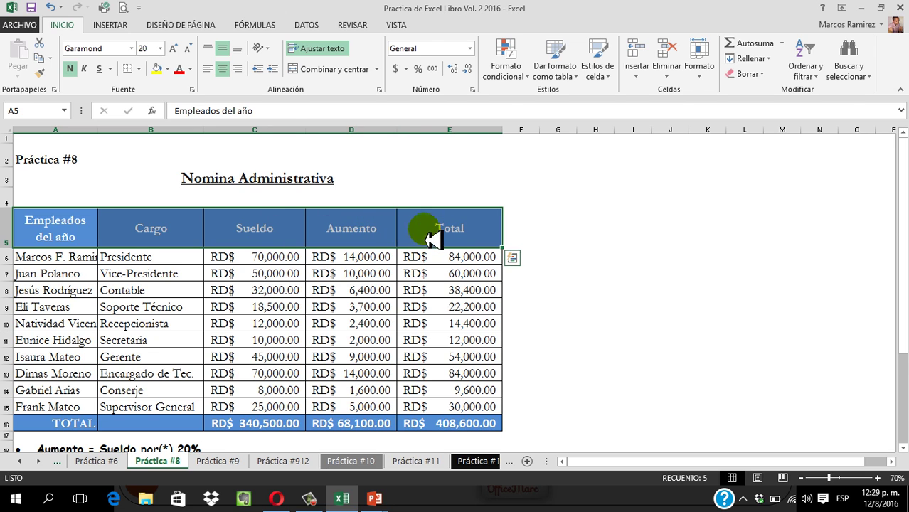
left_click(206, 48)
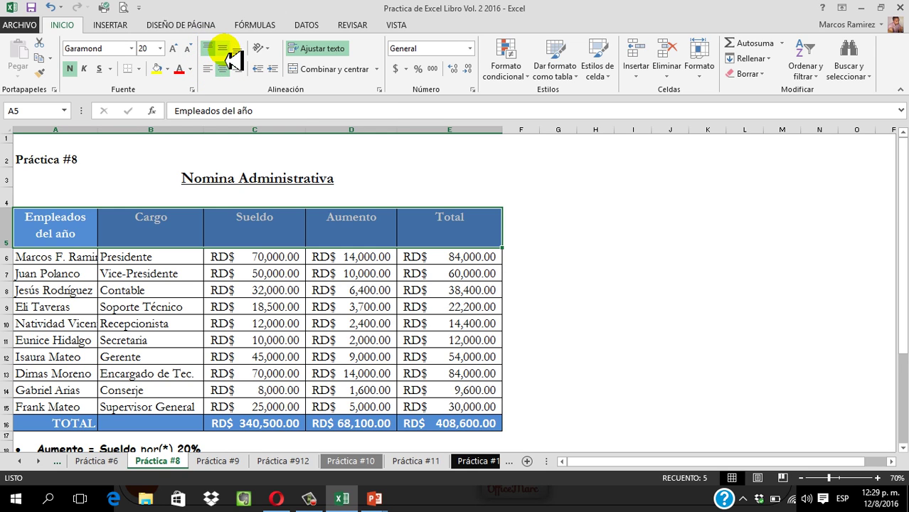
left_click(222, 48)
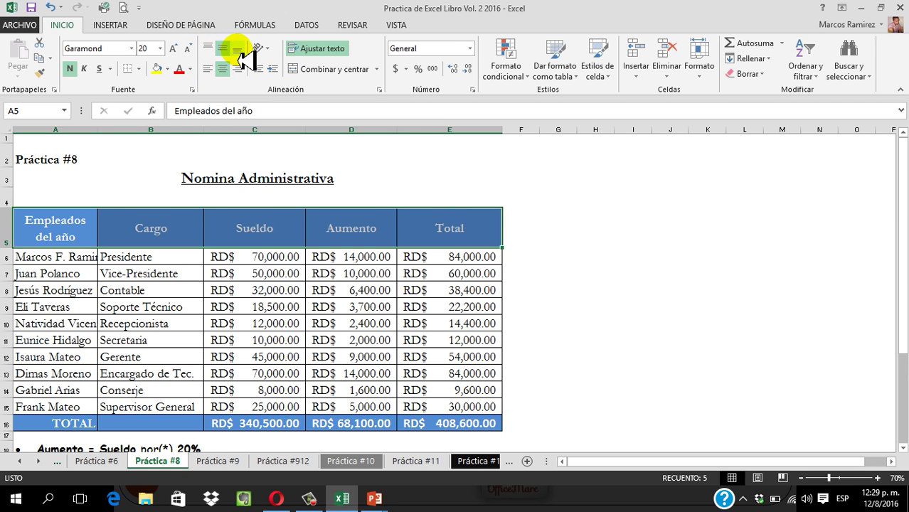
- Try bottom, left and right alignment on headers A5:E5, returning the text to middle and centre alignment
left_click(238, 50)
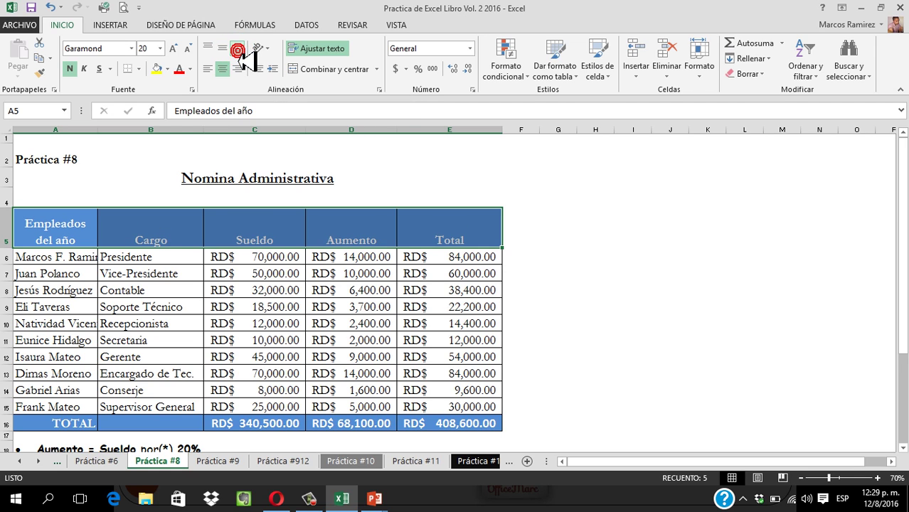
left_click(226, 49)
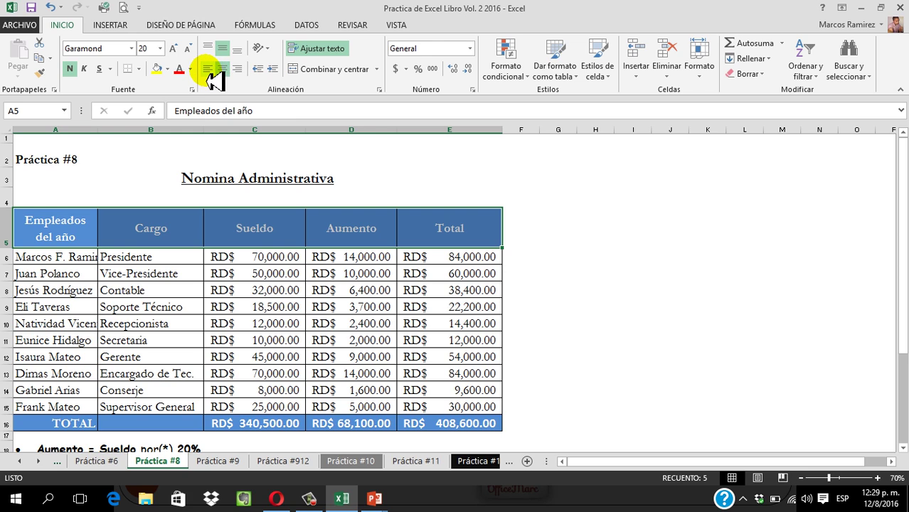
left_click(208, 71)
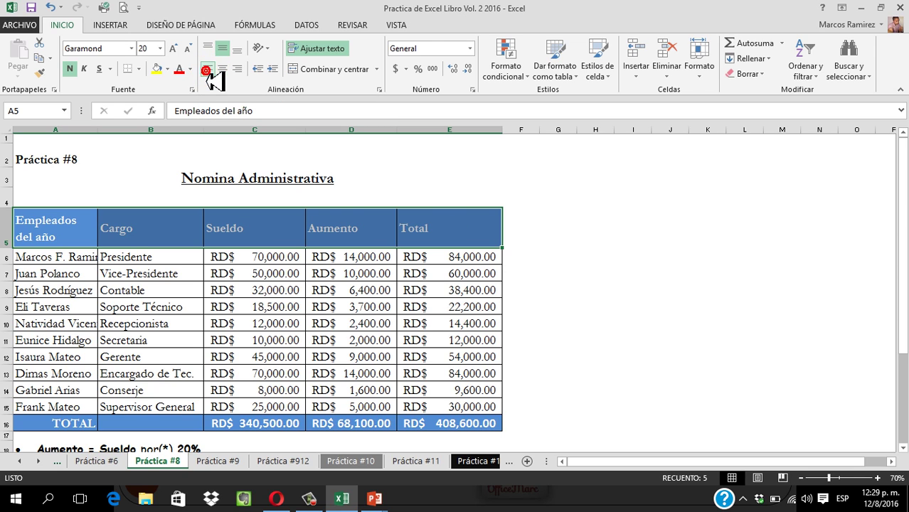
left_click(223, 69)
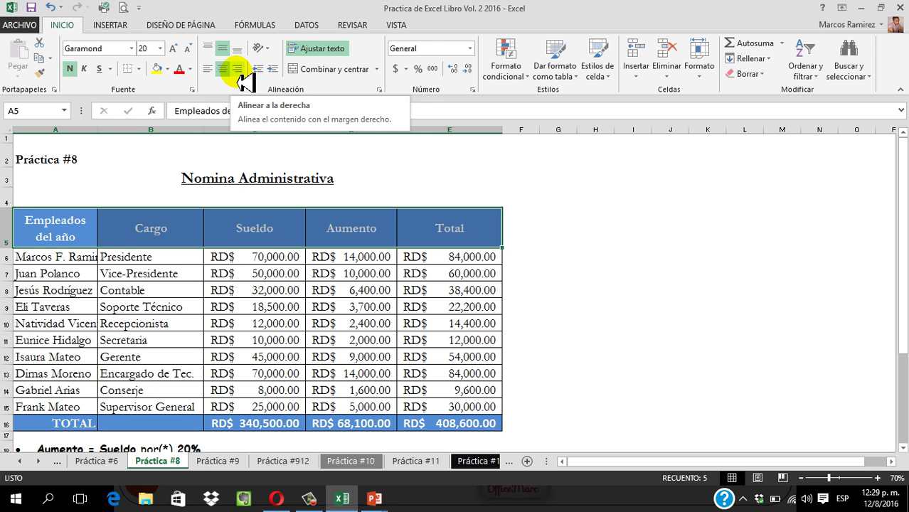
left_click(238, 71)
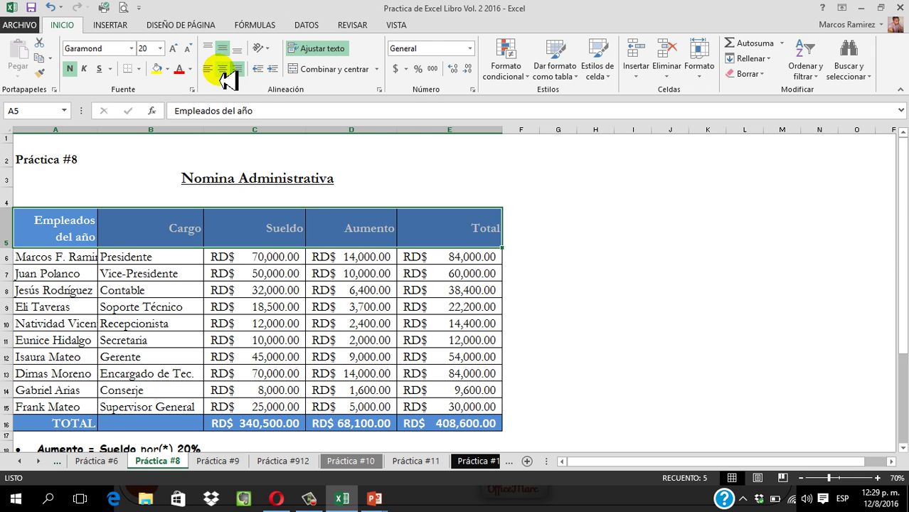
left_click(223, 69)
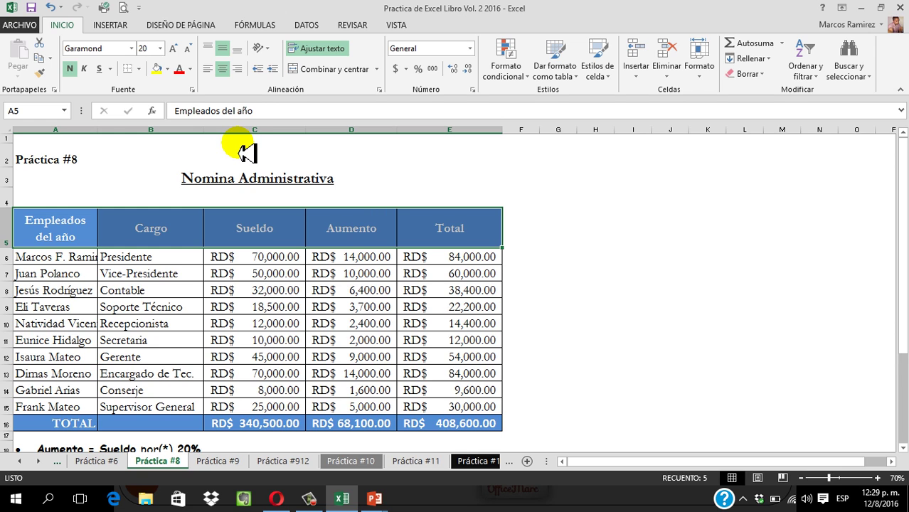
- Widen column A until the header and all employee names fit on one line, and select the table A5:E16
left_click(555, 323)
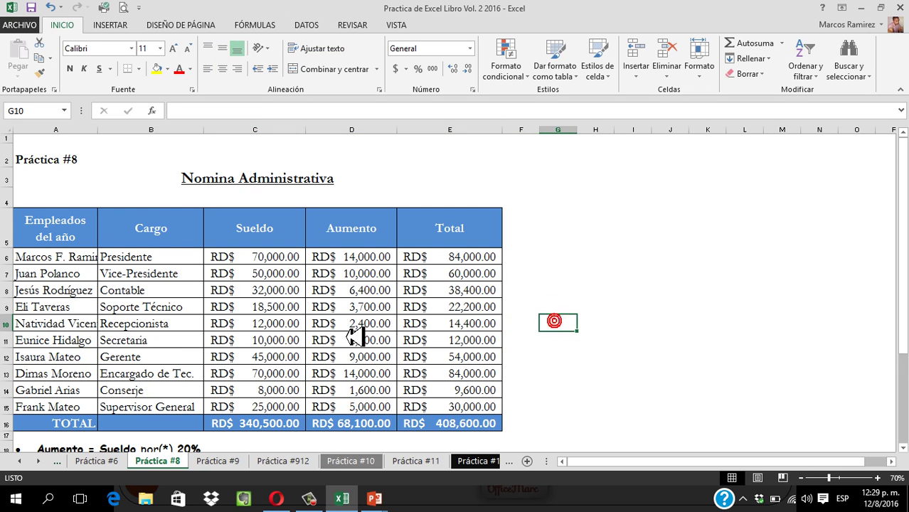
left_click_drag(97, 130, 135, 139)
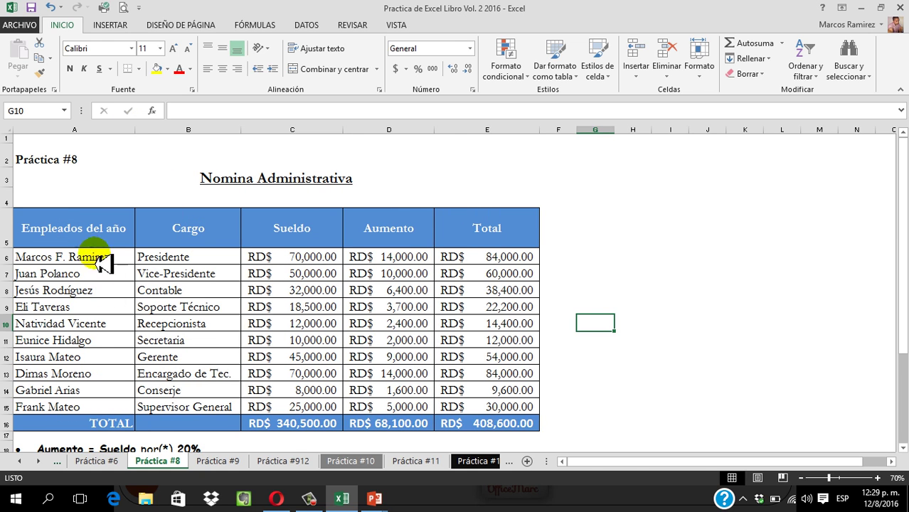
mouse_move(93, 239)
left_mouse_down()
mouse_move(349, 291)
mouse_move(455, 407)
mouse_move(480, 421)
left_mouse_up()
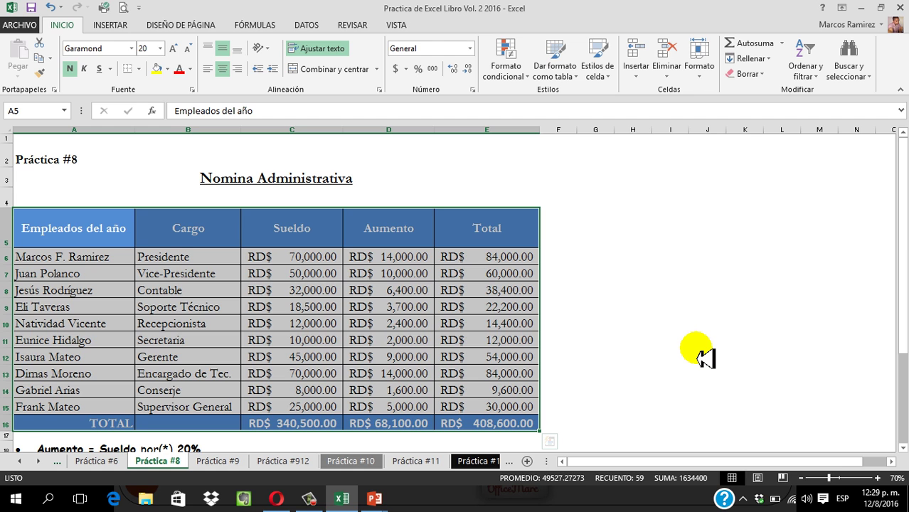
- Switch to the PowerPoint slide show and advance to the Ordenar y filtrar slide
key("alt+Tab")
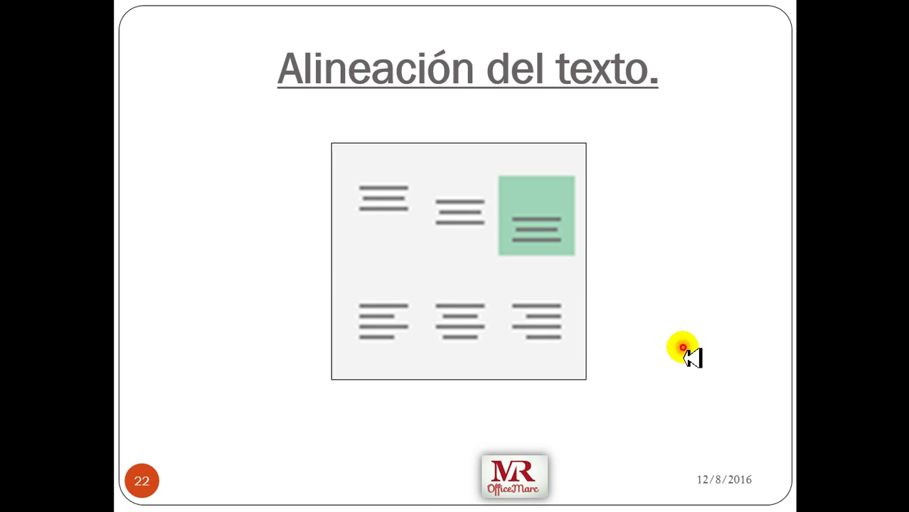
left_click(684, 350)
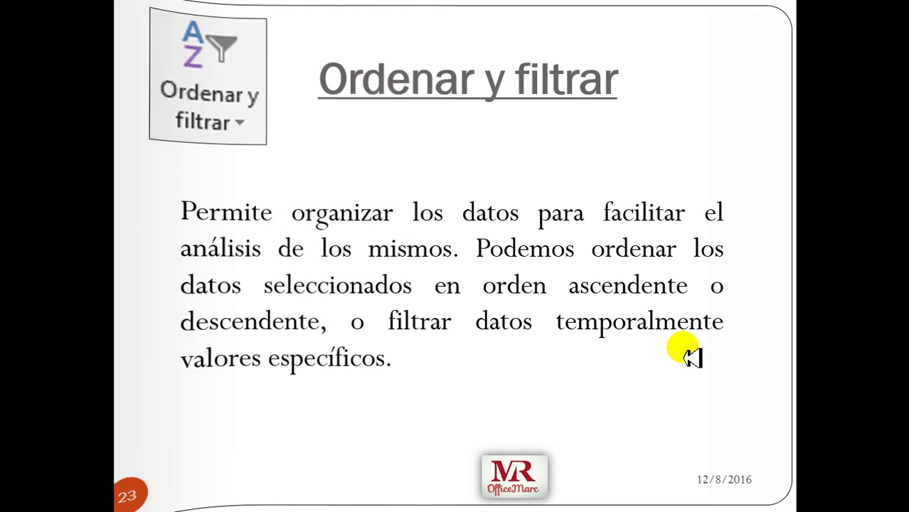
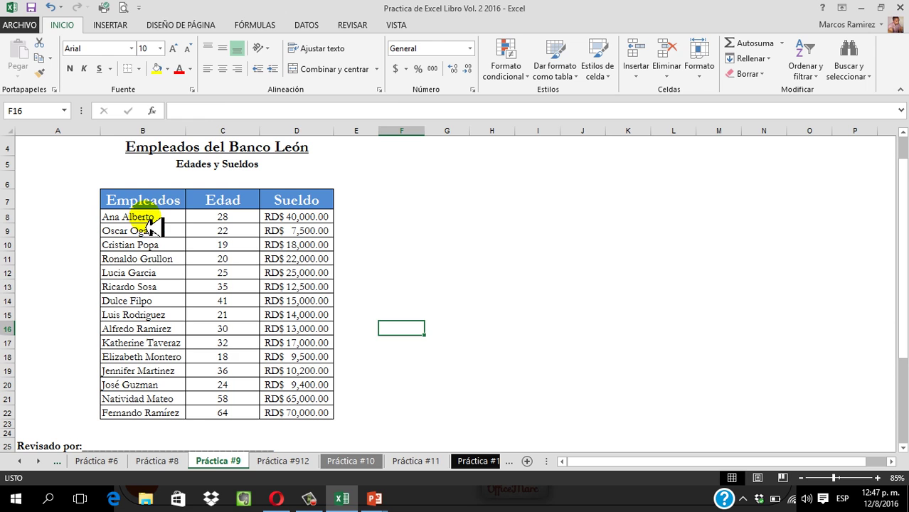
left_click_drag(147, 219, 152, 232)
left_click(416, 260)
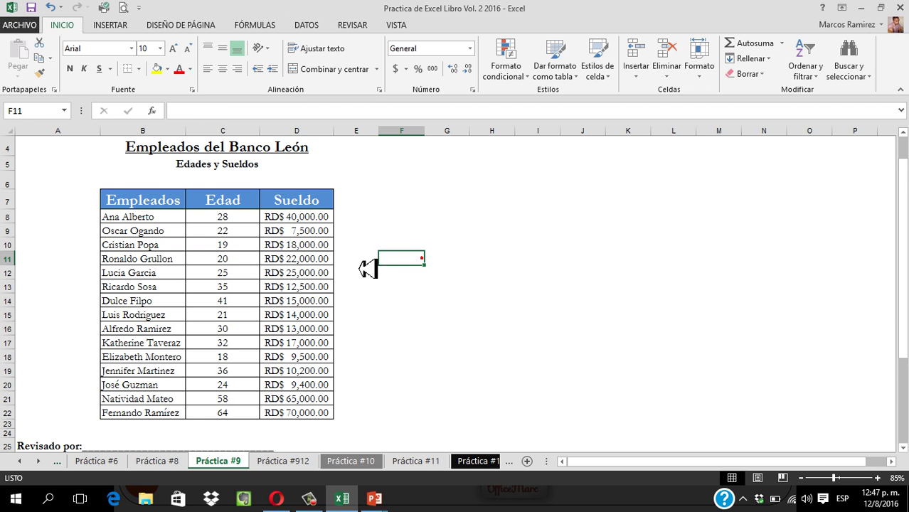
- Sort the employee names B8:B22 from A to Z, expanding the selection to the adjacent columns
left_click(160, 217)
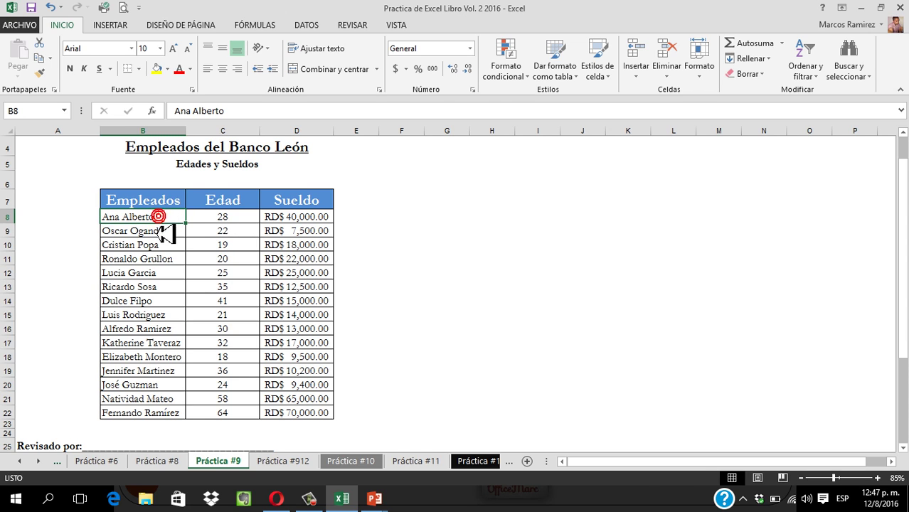
left_click_drag(158, 217, 132, 421)
left_click(407, 273)
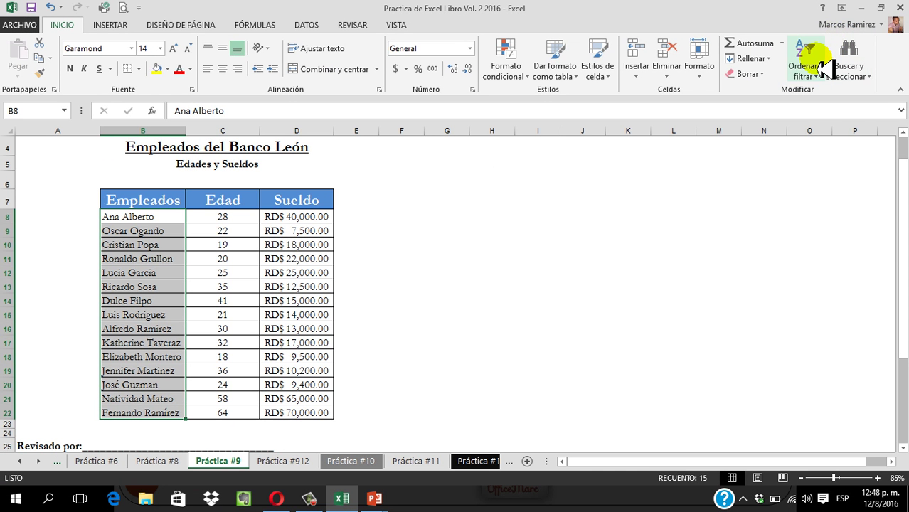
left_click(809, 62)
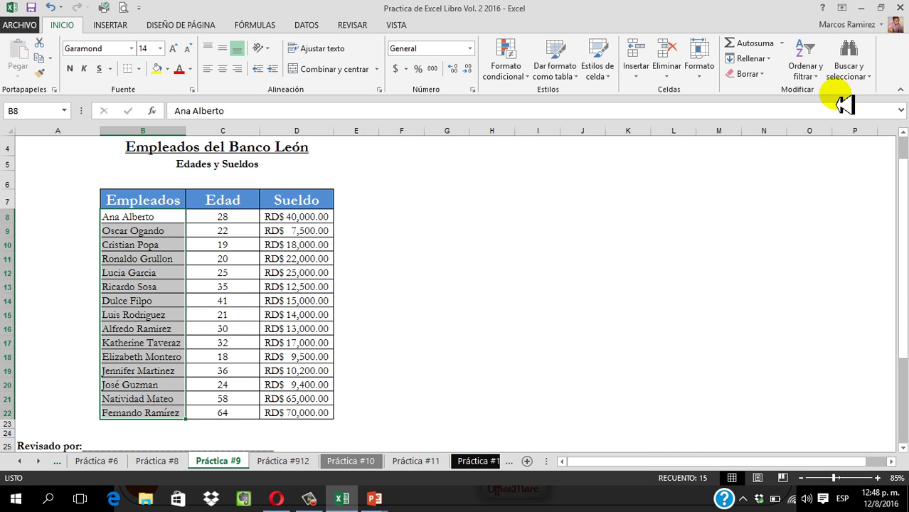
left_click(726, 64)
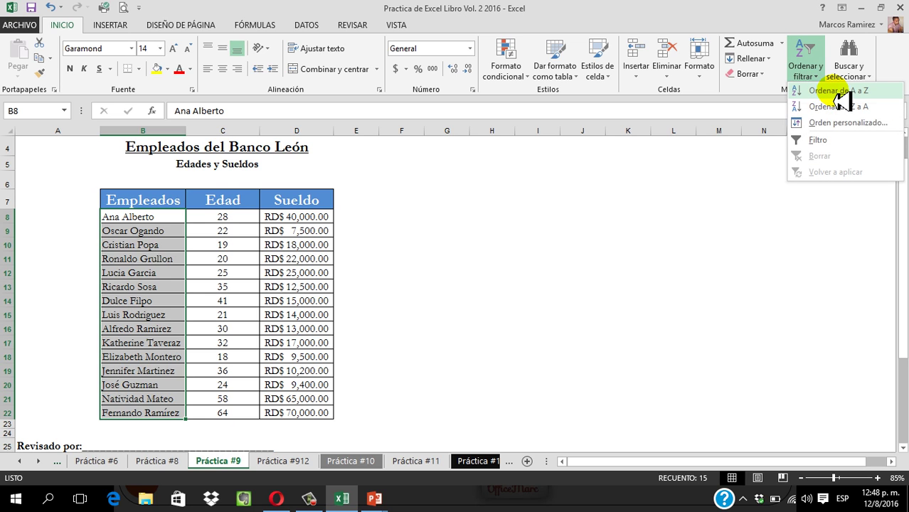
left_click(838, 93)
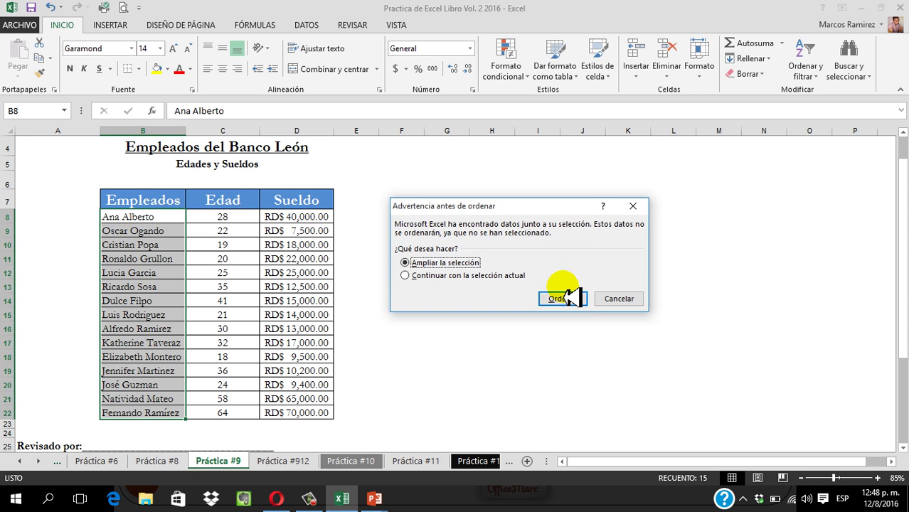
left_click(562, 299)
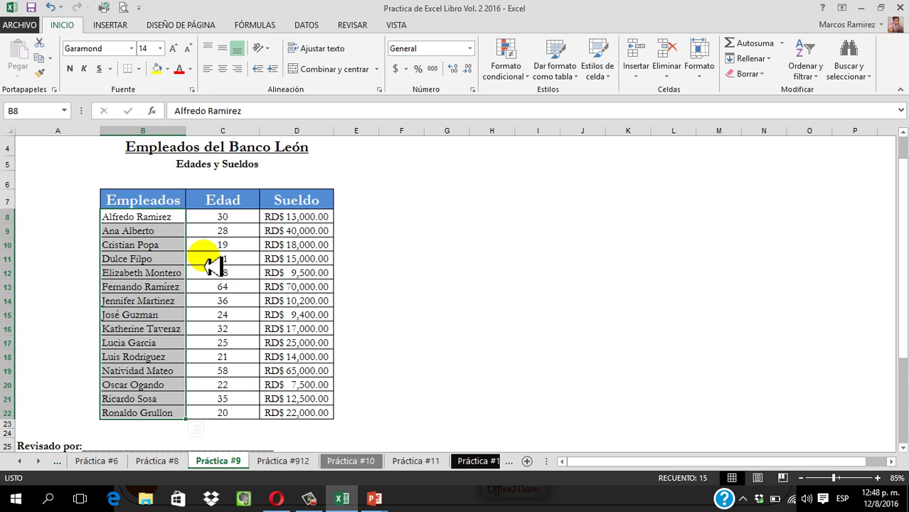
- Examine the sorted employee names in B8:B22 together with their Edad and Sueldo values, especially in row 9
left_click_drag(235, 221, 311, 242)
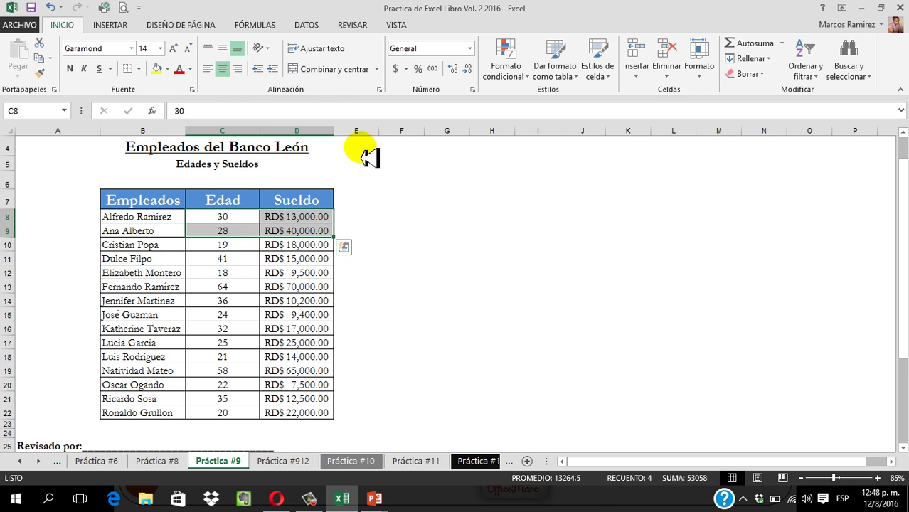
left_click(362, 131)
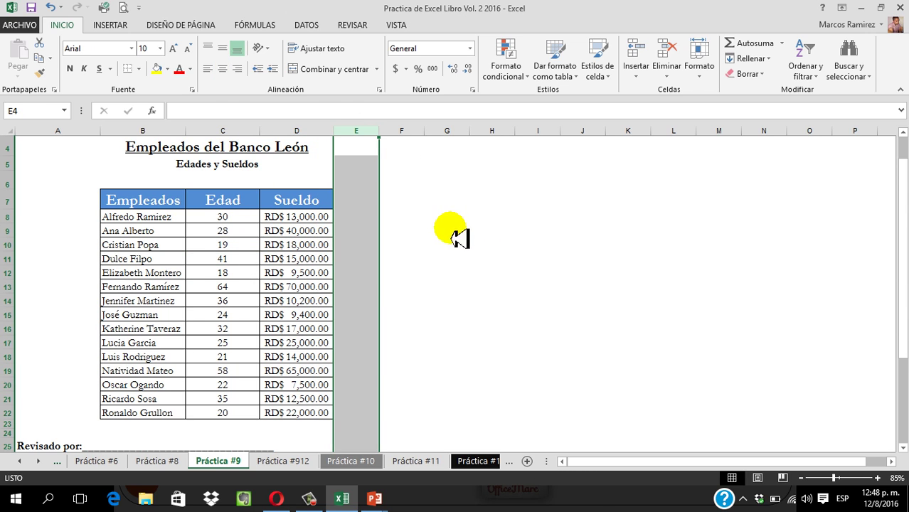
left_click(288, 219)
left_click(146, 234)
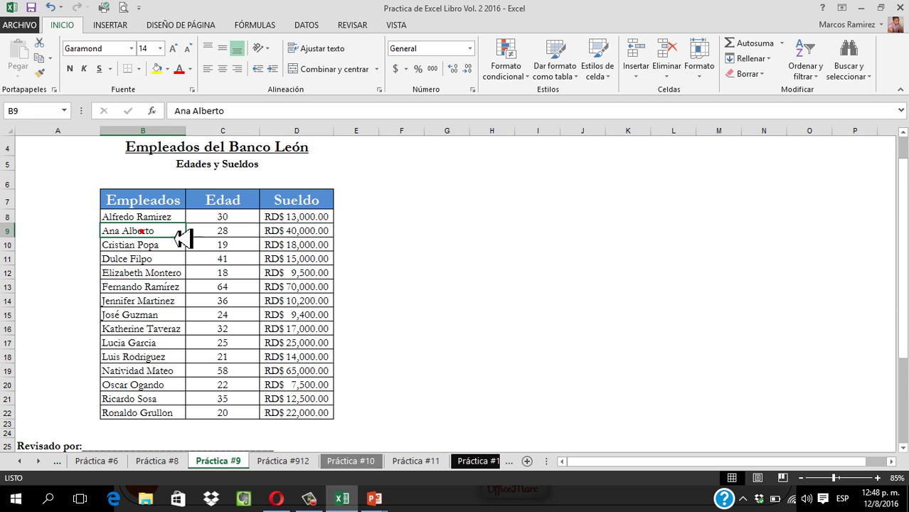
left_click(223, 230)
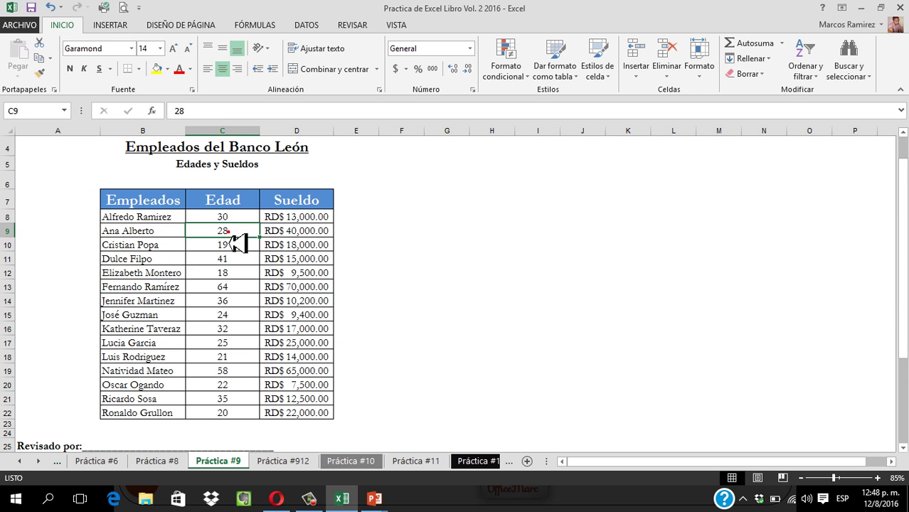
left_click(293, 229)
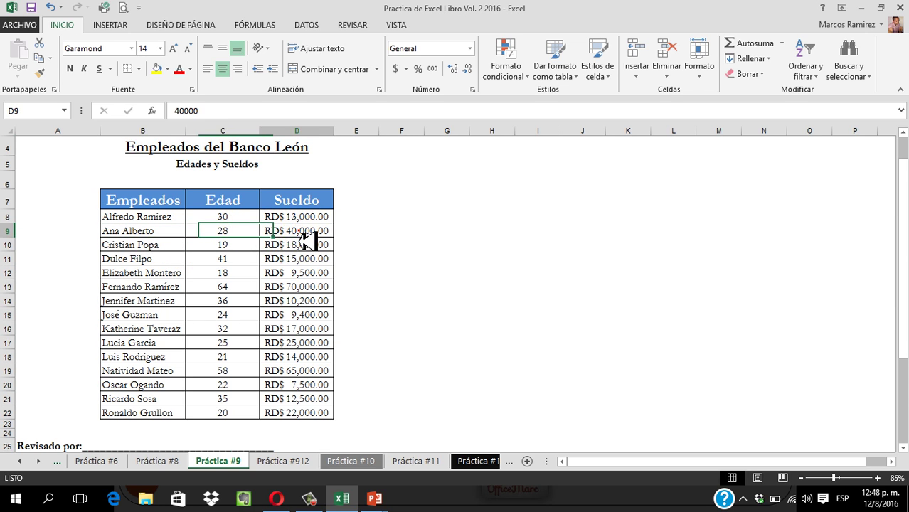
left_click(150, 232)
left_click_drag(192, 234, 304, 233)
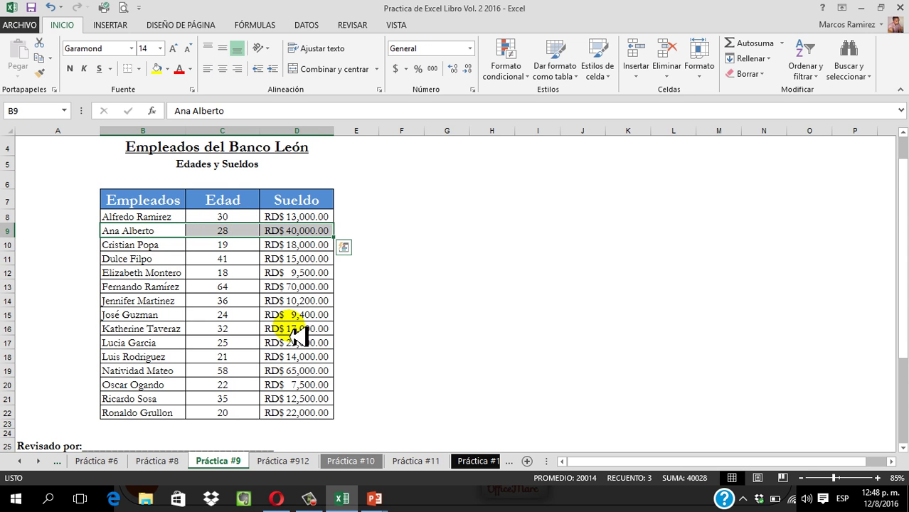
left_click_drag(142, 217, 159, 413)
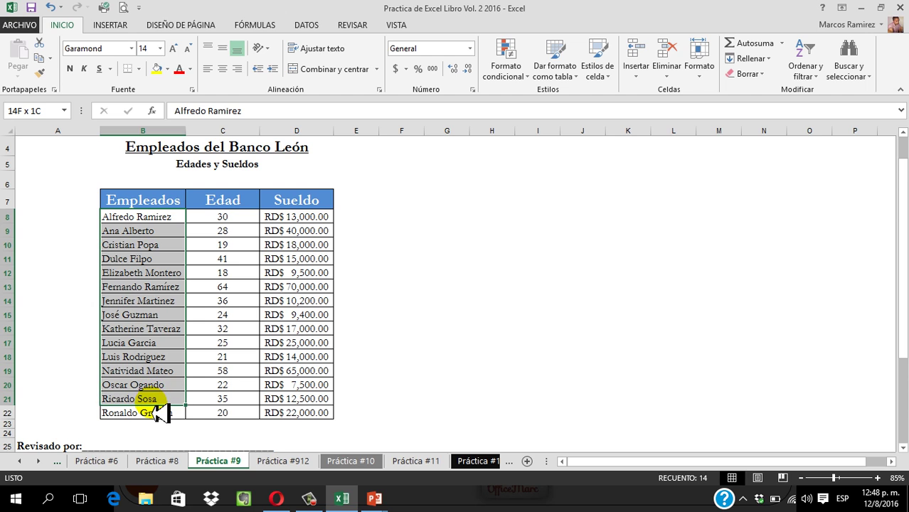
left_click(430, 331)
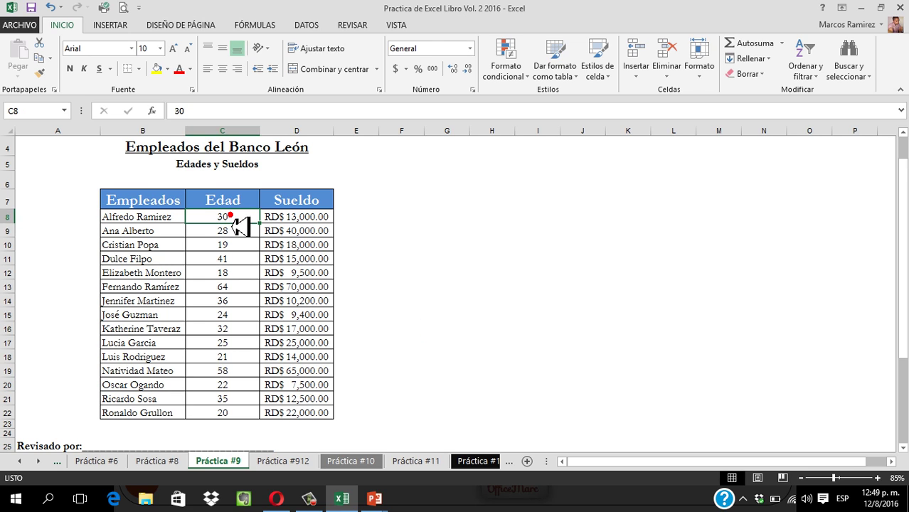
- Sort the Edad values C8:C22 from largest to smallest, expanding the selection to the adjacent columns
left_click_drag(232, 219, 212, 414)
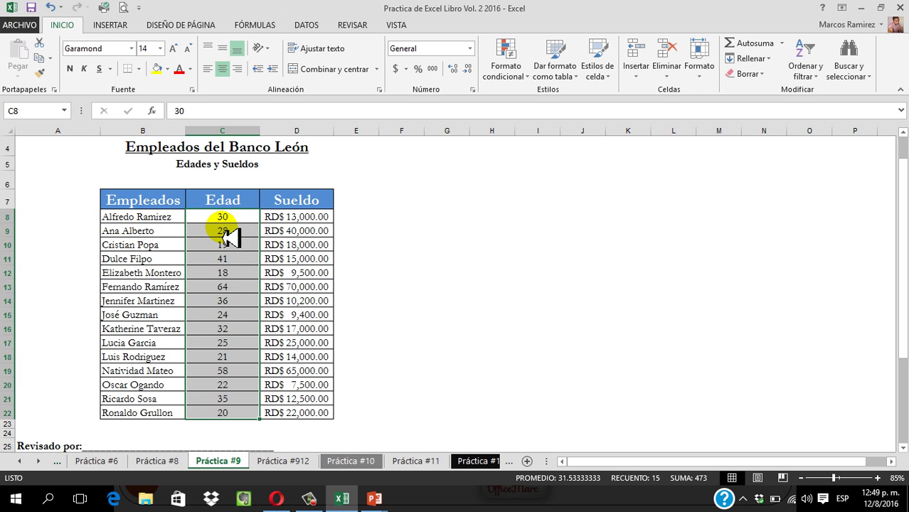
left_click_drag(238, 219, 230, 421)
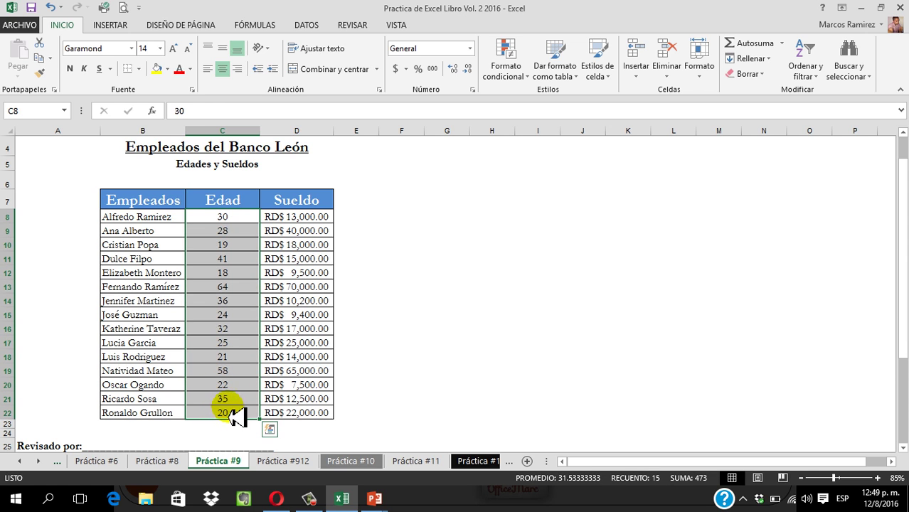
left_click(806, 62)
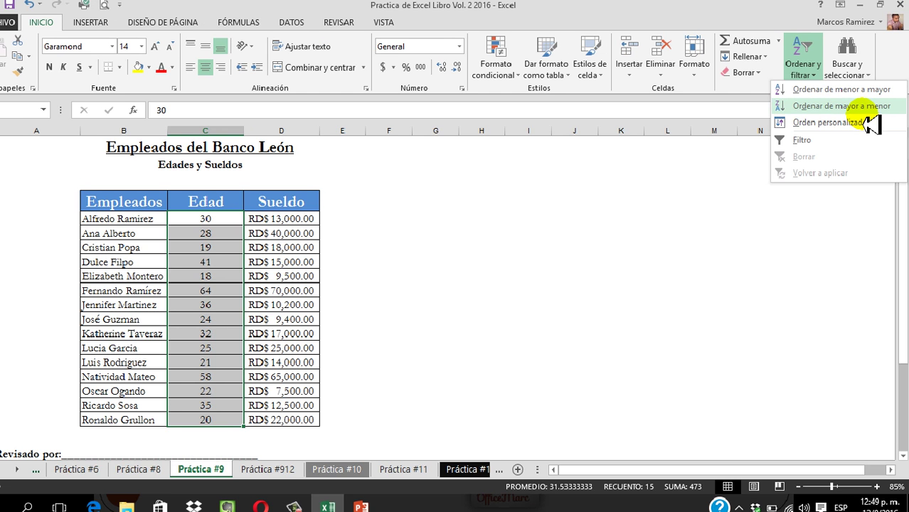
key("Escape")
left_click(701, 29)
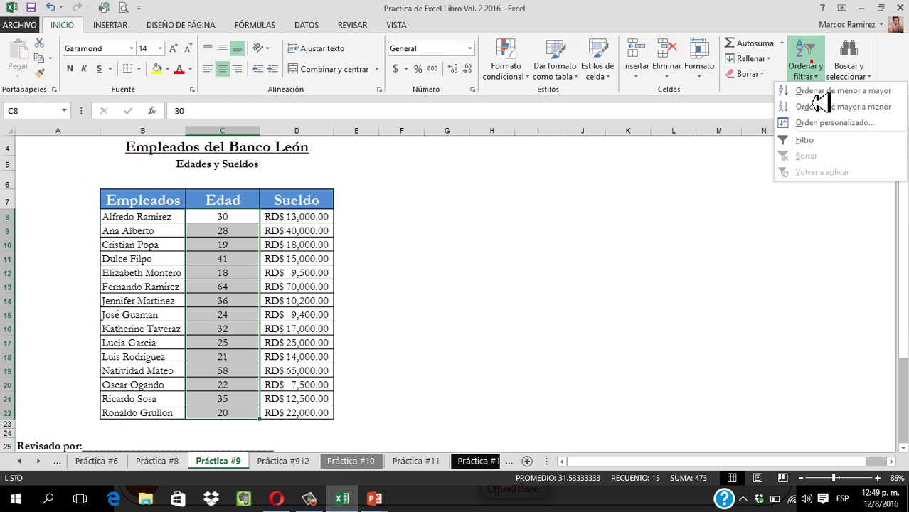
left_click(828, 107)
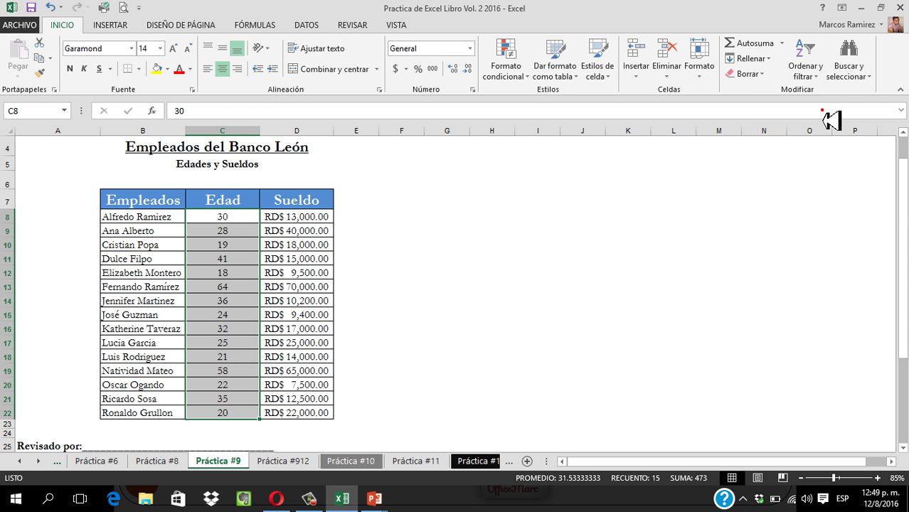
left_click(558, 300)
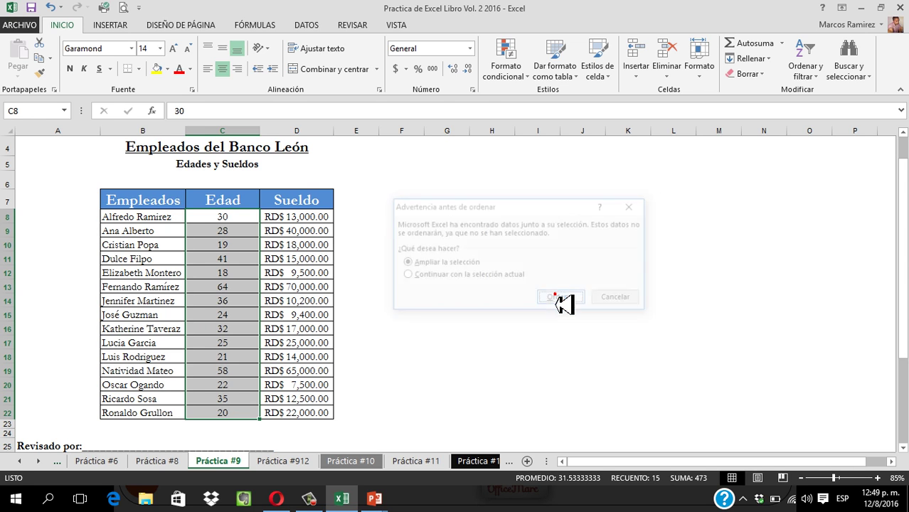
- Review the order of the Edad values from the first to the last row, C8:C22
left_click(224, 218)
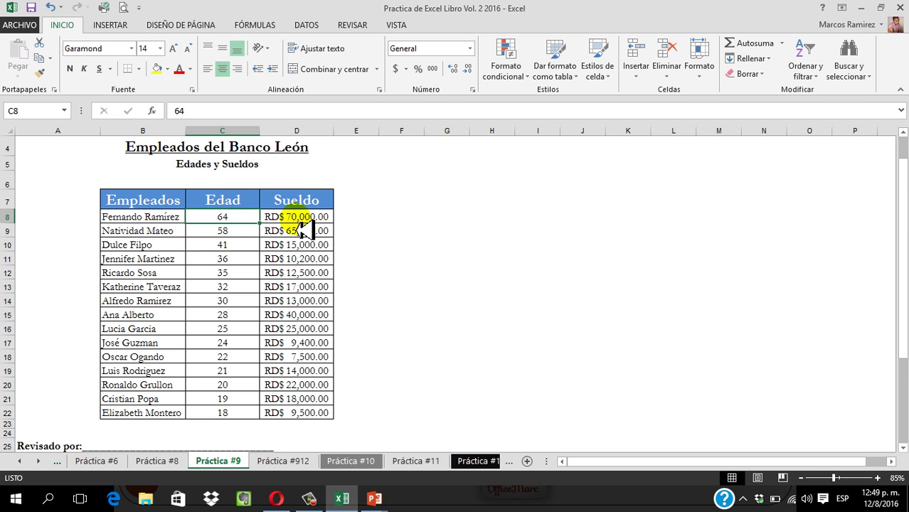
mouse_move(238, 216)
left_mouse_down()
mouse_move(245, 256)
mouse_move(238, 422)
left_mouse_up()
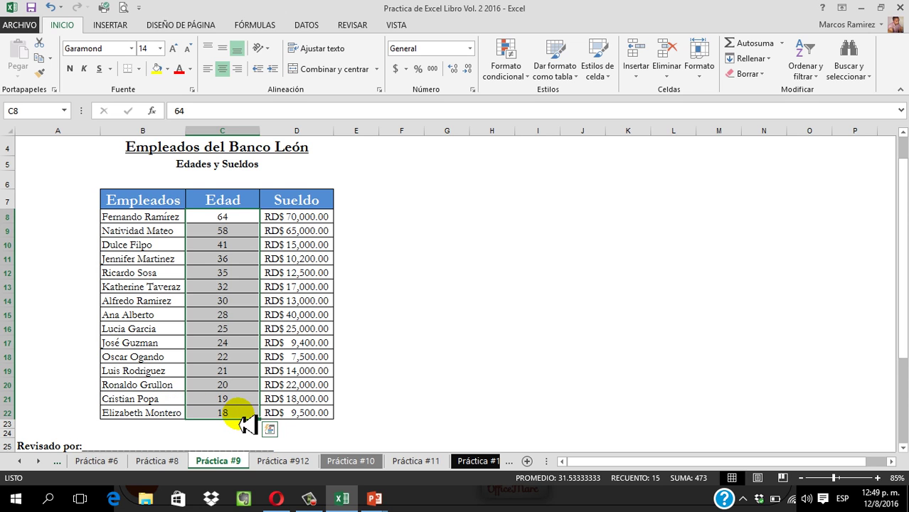
- Sort the Sueldo values D8:D22 from smallest to largest, expanding the selection to the adjacent columns
left_click(240, 418)
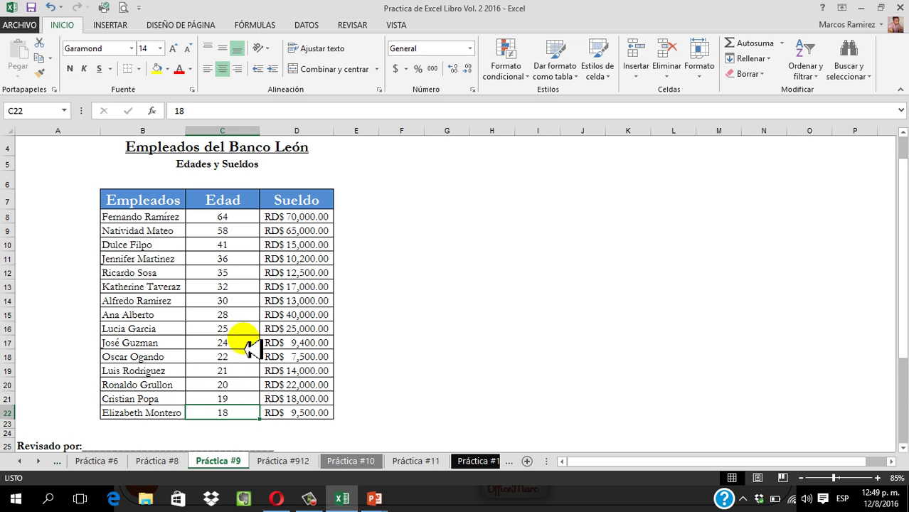
left_click_drag(313, 219, 319, 421)
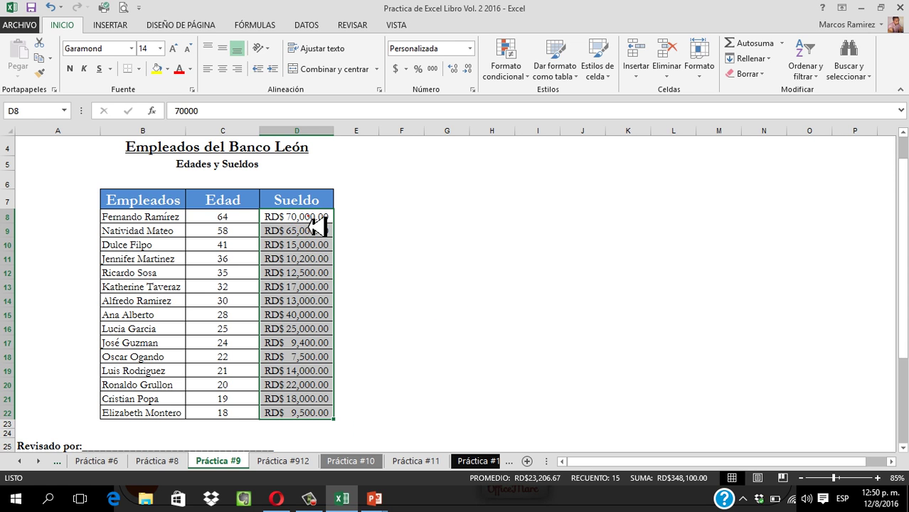
left_click_drag(318, 219, 307, 419)
left_click(803, 71)
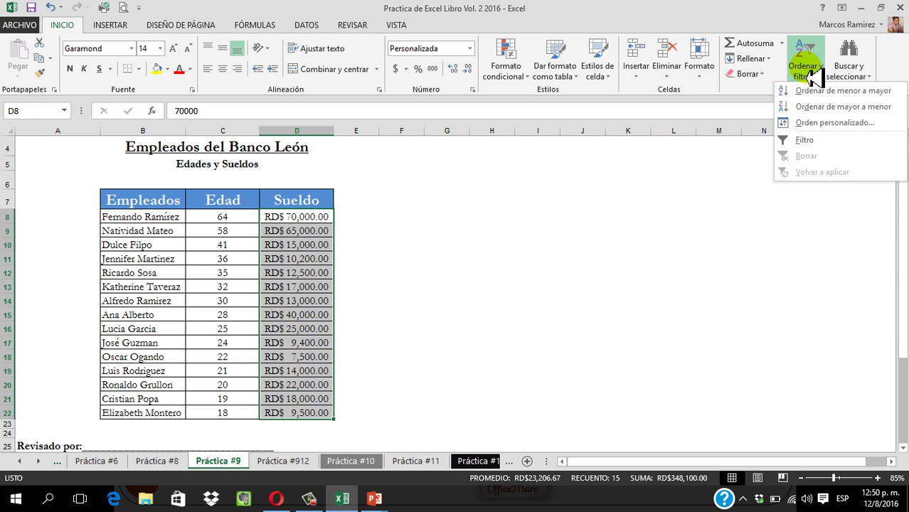
left_click(862, 94)
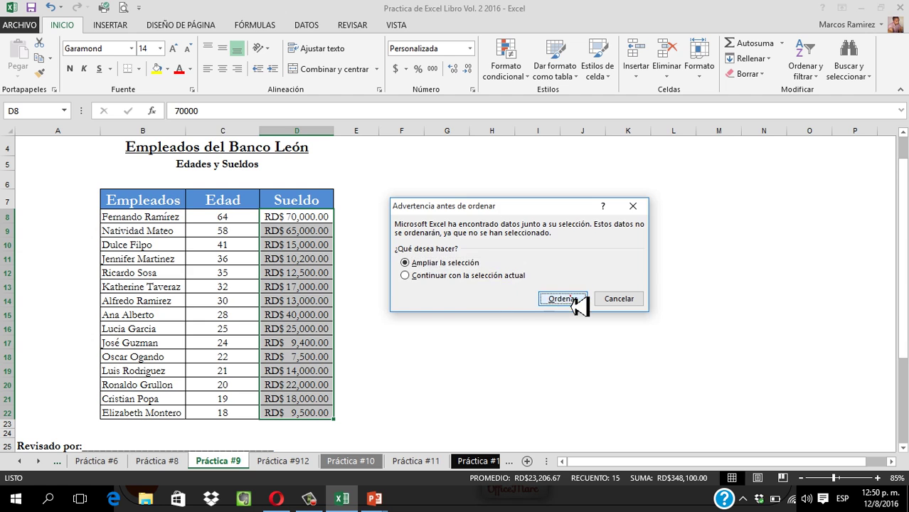
left_click(573, 300)
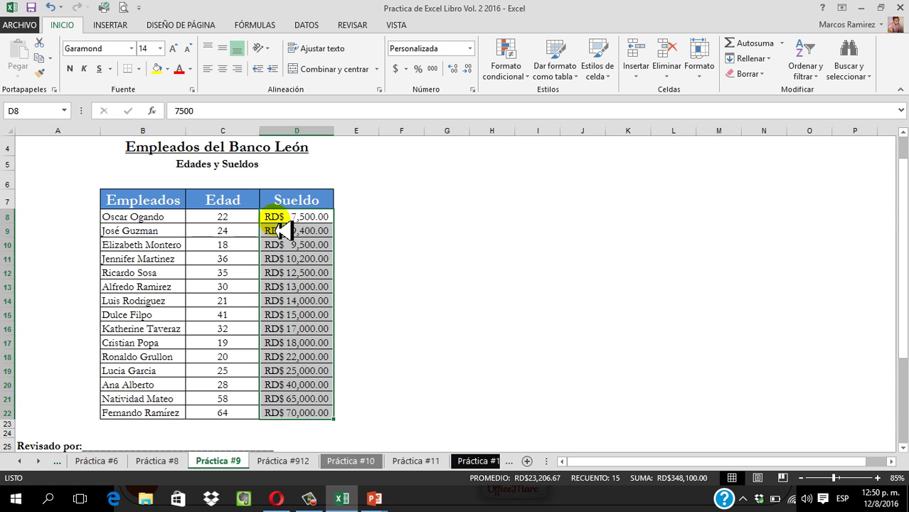
- Check the lowest Sueldo in row 8 and the highest-paid employee's name and Sueldo in row 22
left_click(313, 219)
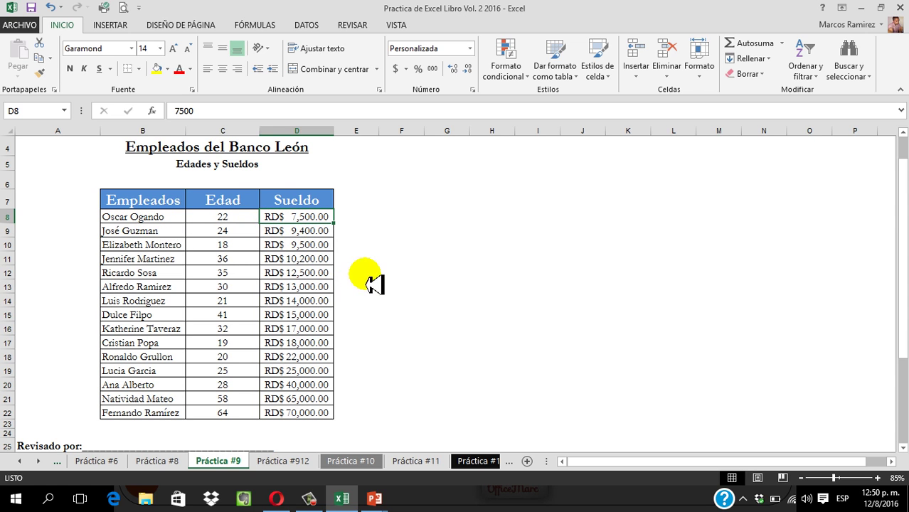
left_click(151, 416)
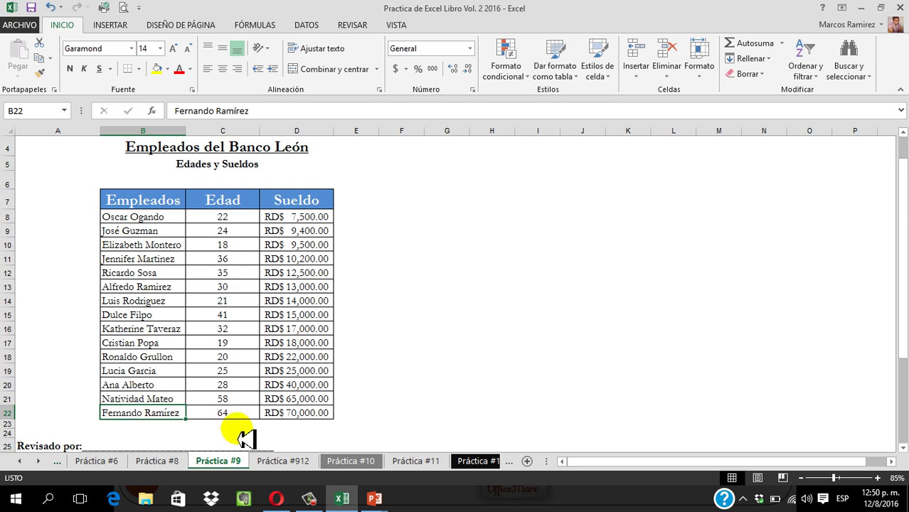
left_click(317, 415)
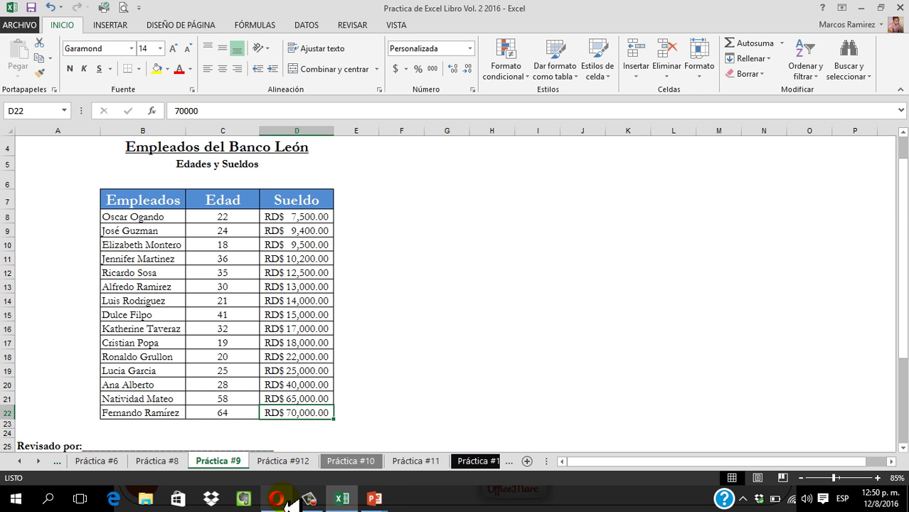
mouse_move(391, 500)
left_click(414, 466)
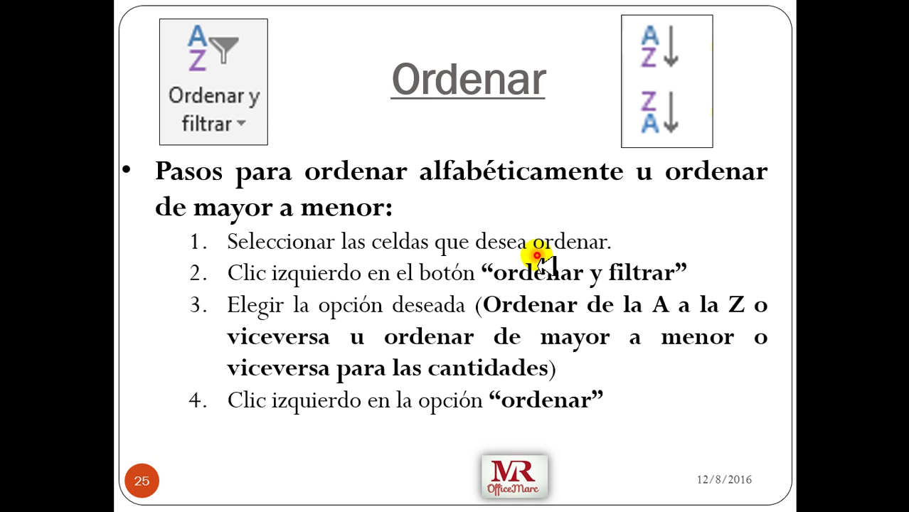
left_click(538, 257)
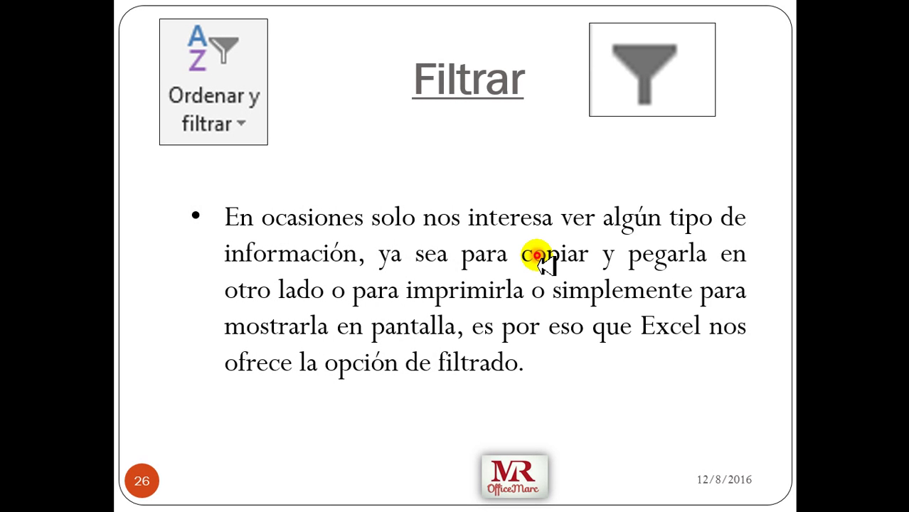
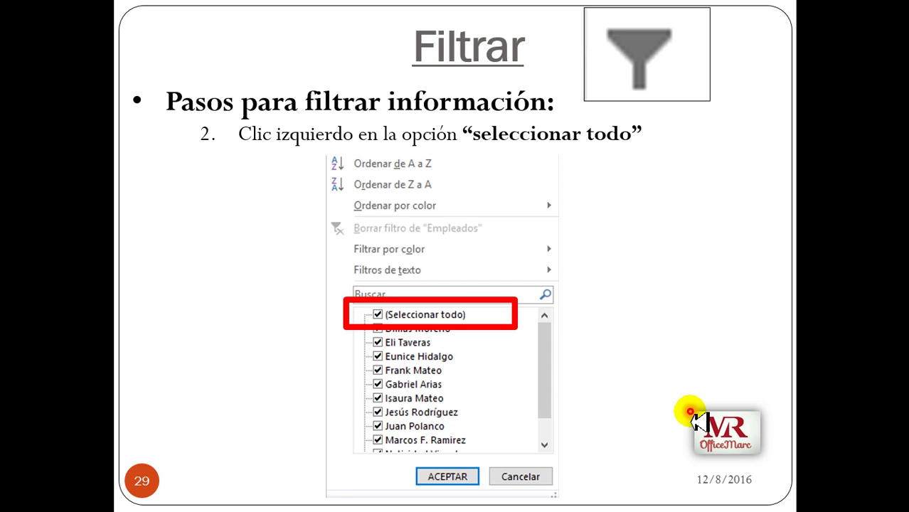
left_click(690, 416)
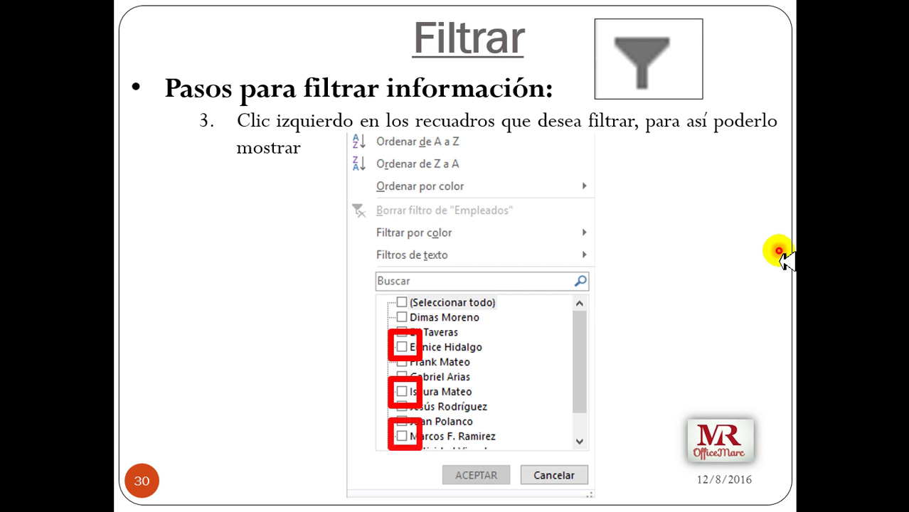
left_click(784, 259)
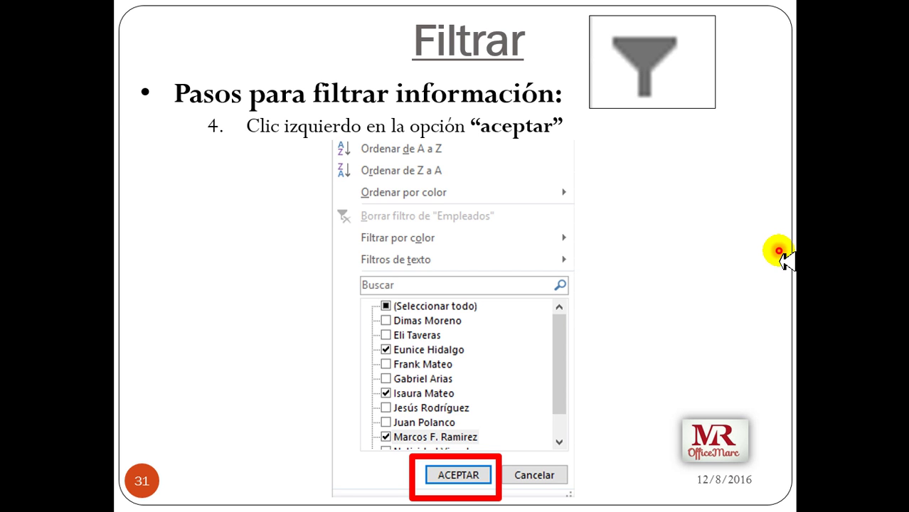
left_click(784, 260)
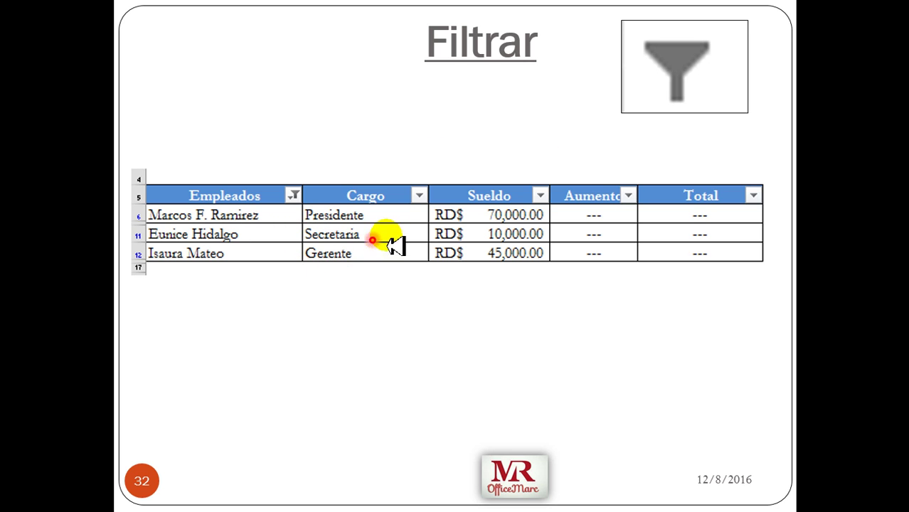
left_click(264, 246)
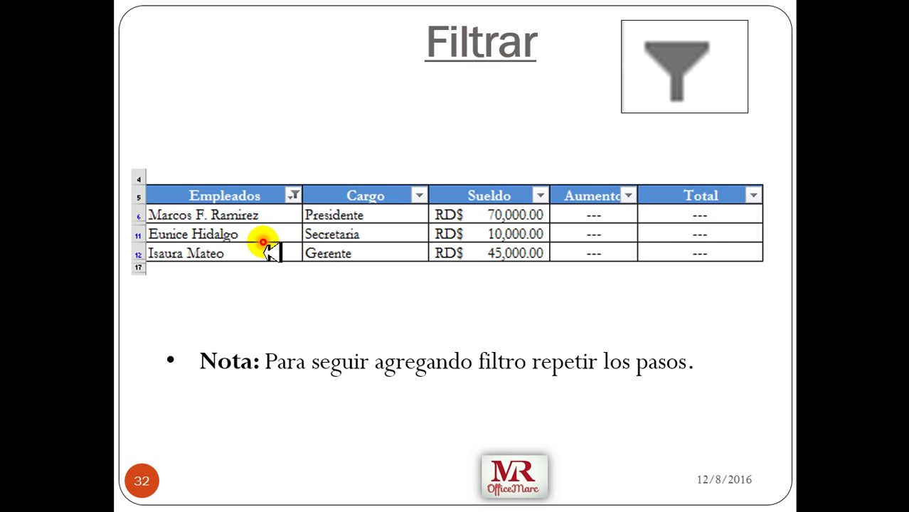
key("alt+Tab")
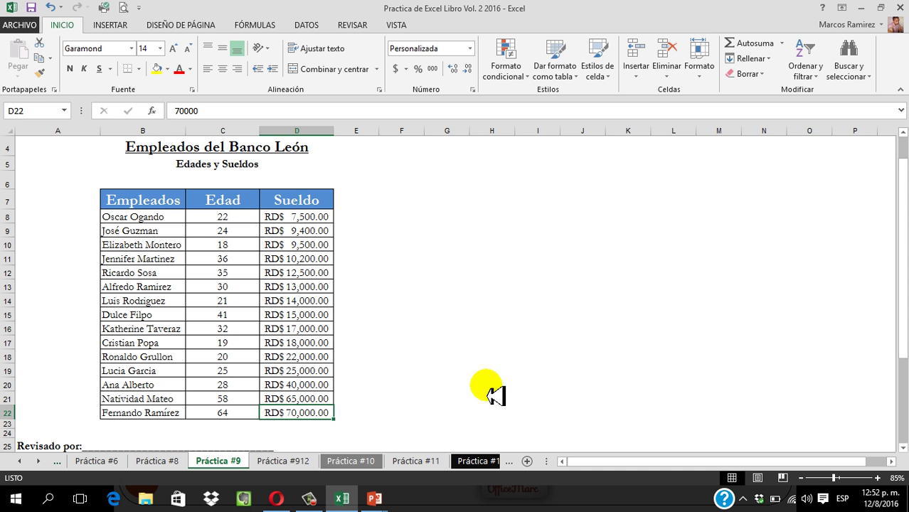
- Turn on filtering for the Empleados, Edad and Sueldo header row of the employee table, starting from B7
left_click(140, 208)
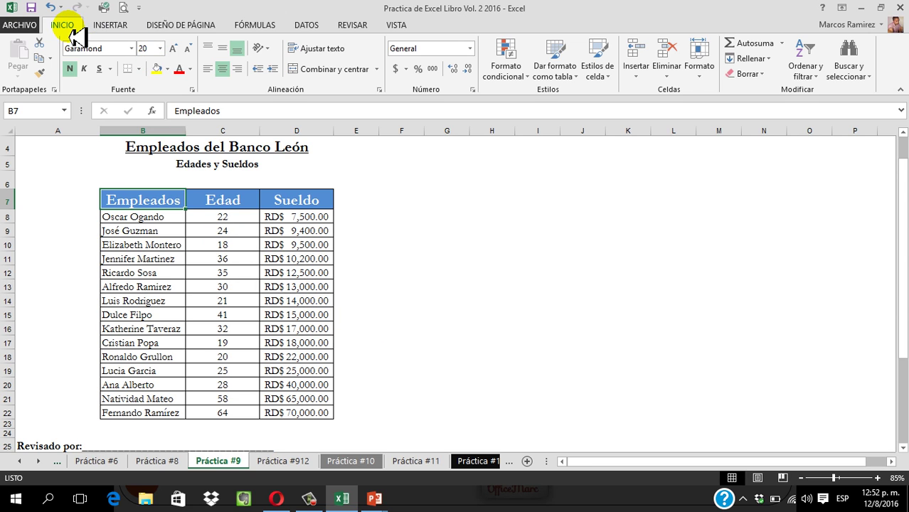
left_click(818, 82)
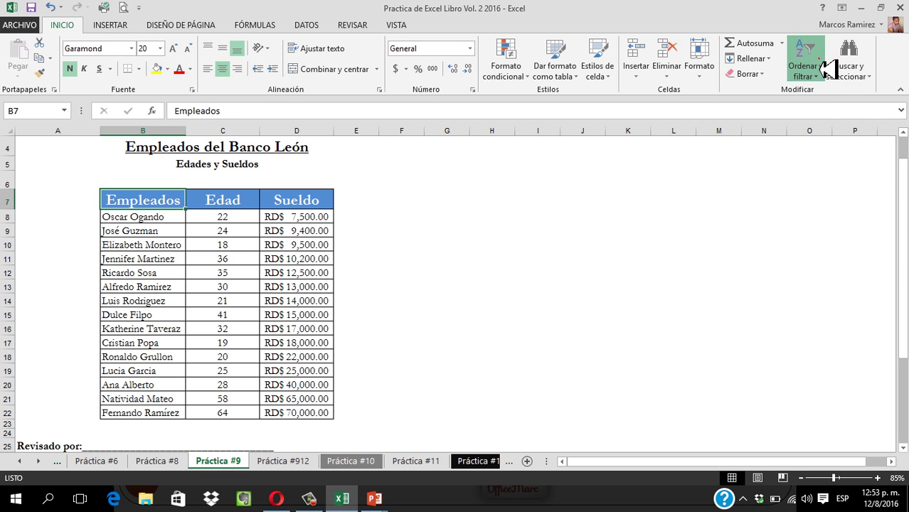
left_click(819, 57)
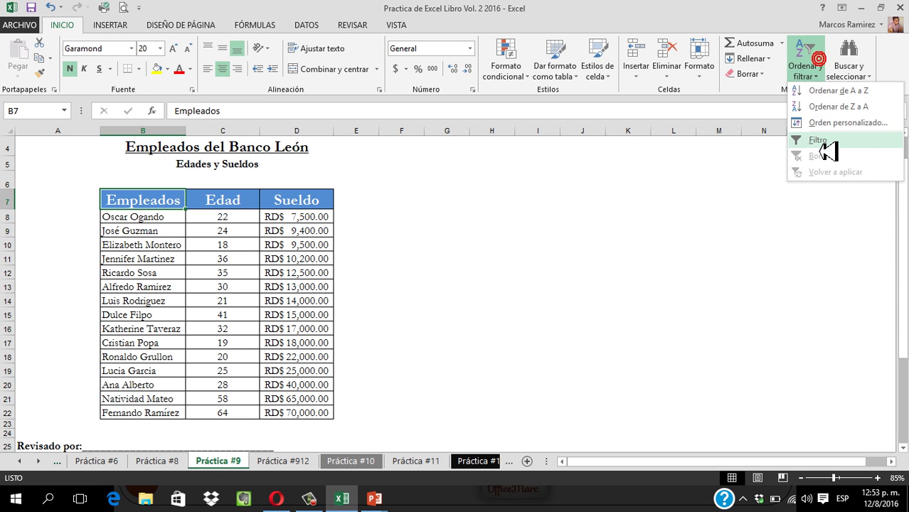
left_click(819, 139)
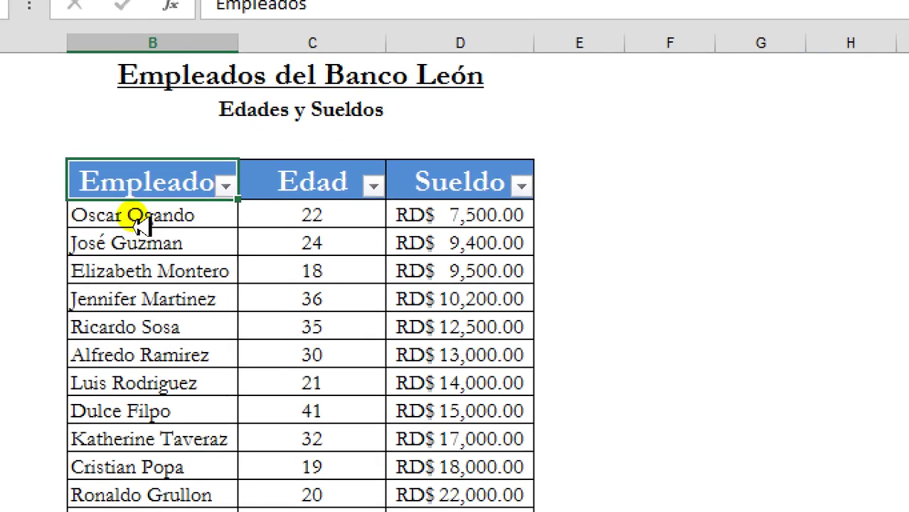
left_click(121, 172)
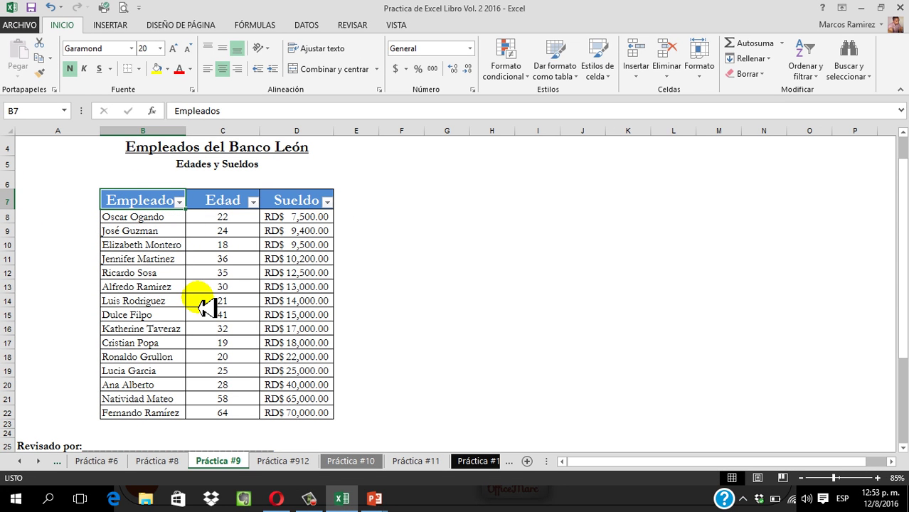
- Search the Empleados filter list for "fer", and clear the search text
left_click(180, 203)
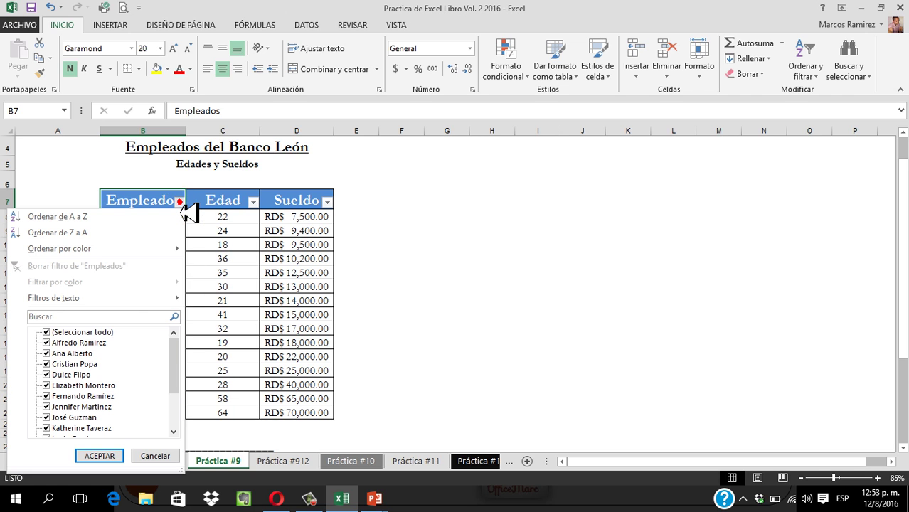
left_click(55, 317)
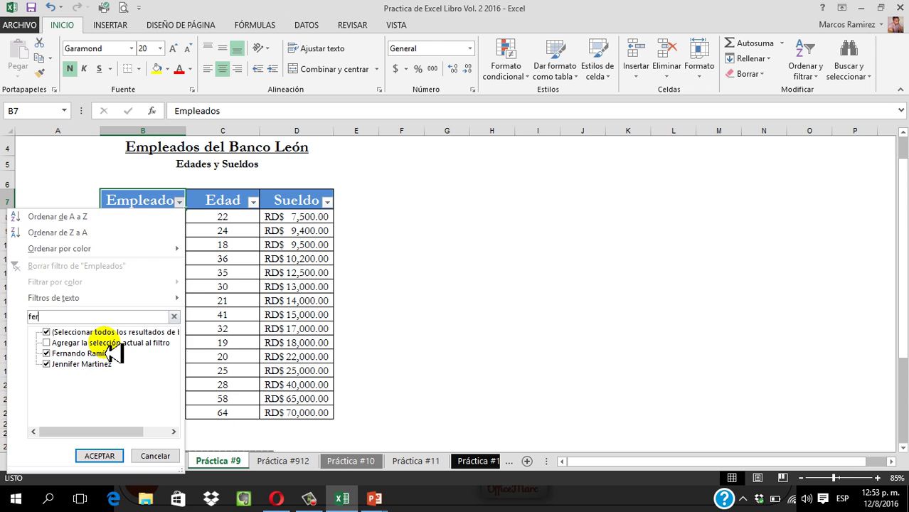
key("BackSpace")
key("BackSpace")
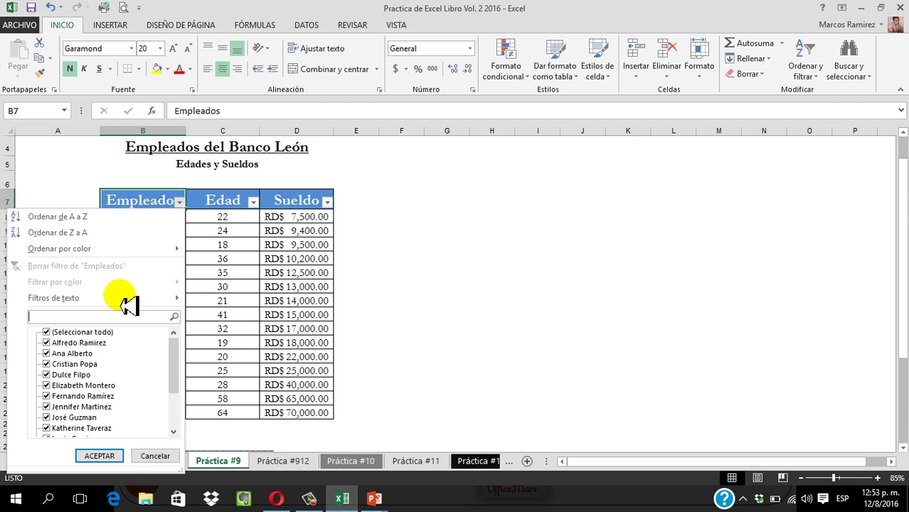
- Filter the Empleados column to show only the three employees in rows 15, 21 and 22
left_click(47, 332)
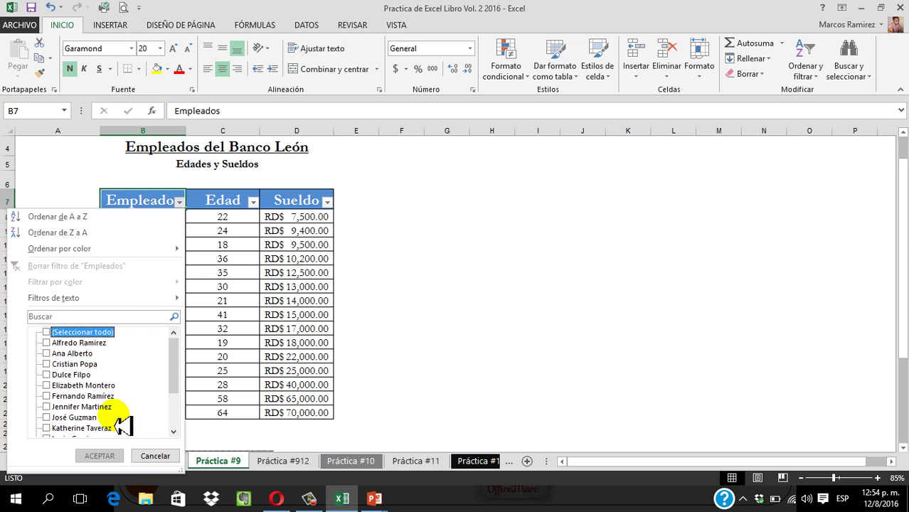
left_click_drag(171, 361, 172, 401)
left_click(47, 396)
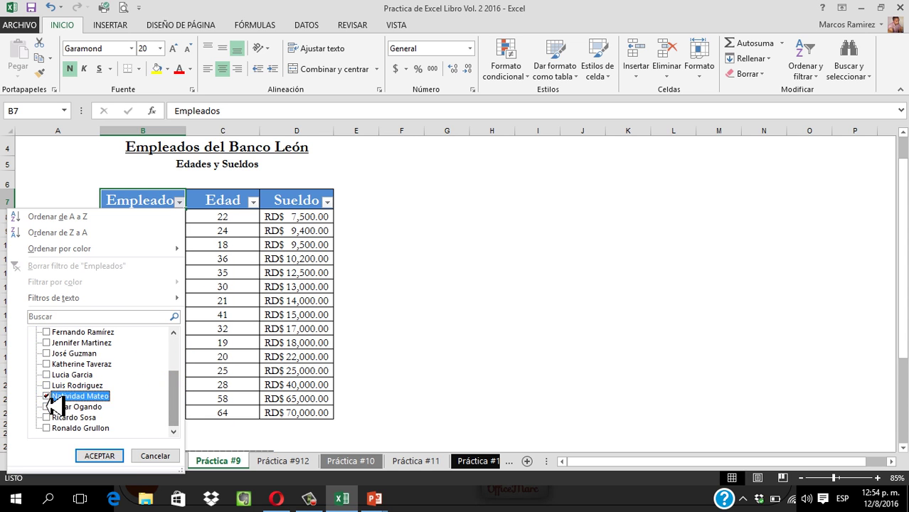
left_click(47, 332)
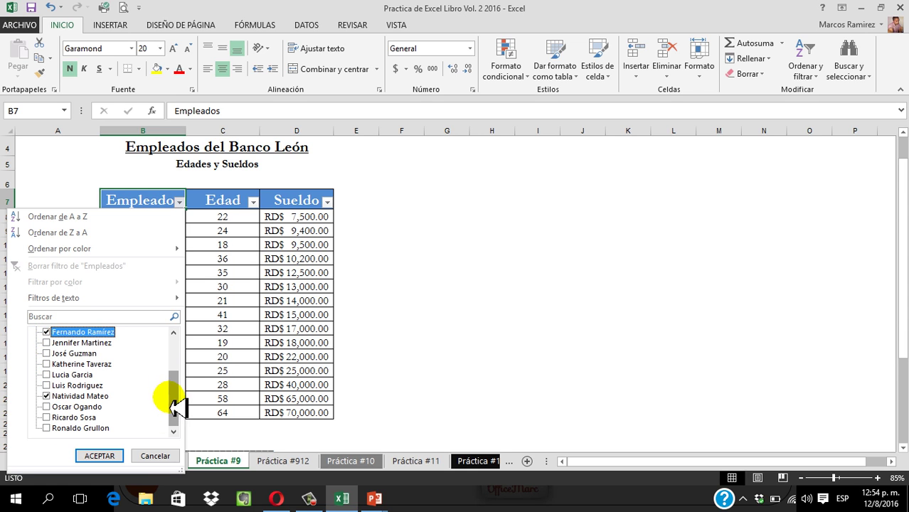
left_click_drag(174, 405, 182, 373)
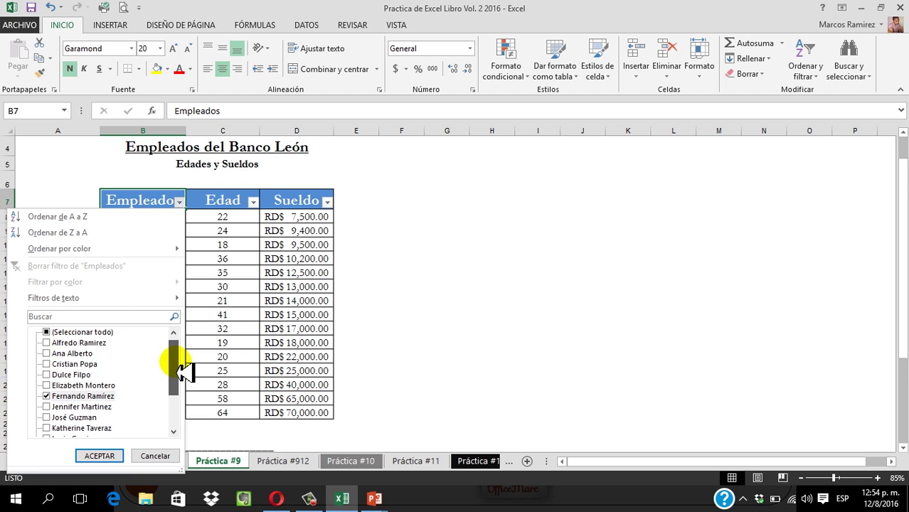
left_click(47, 375)
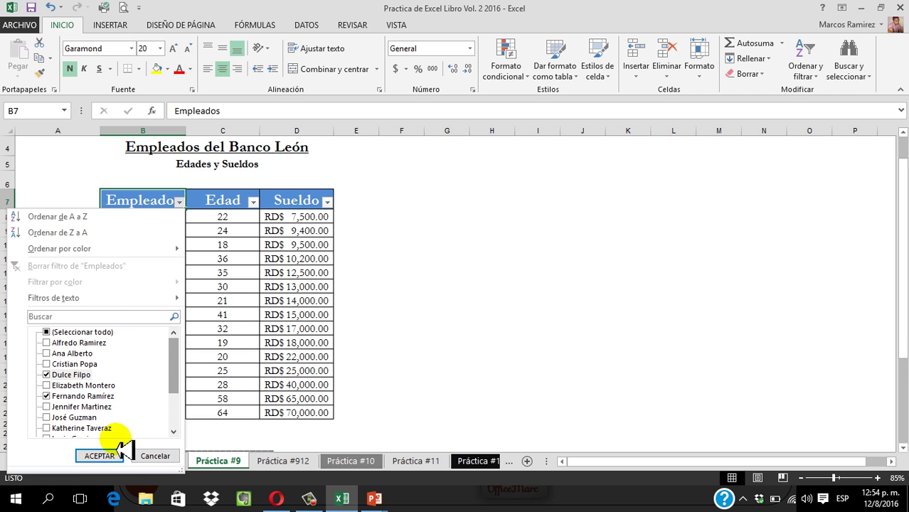
left_click_drag(178, 377, 175, 417)
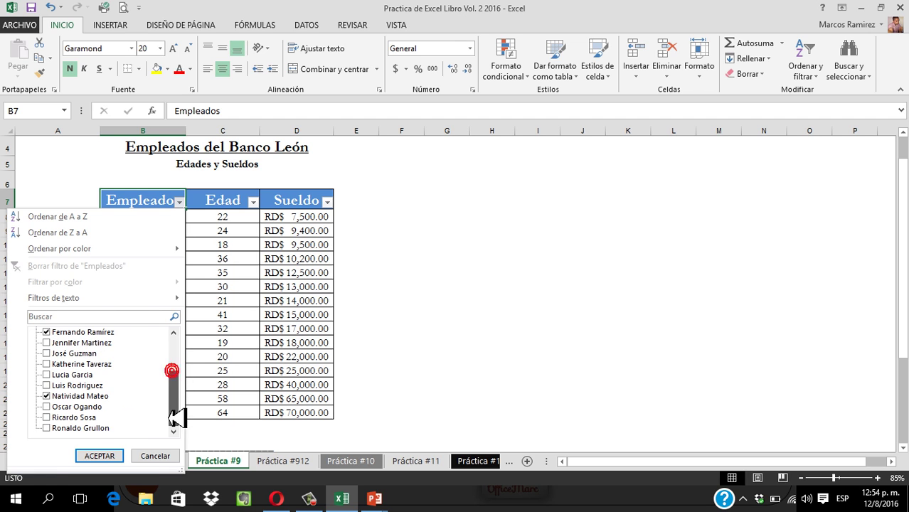
left_click(99, 457)
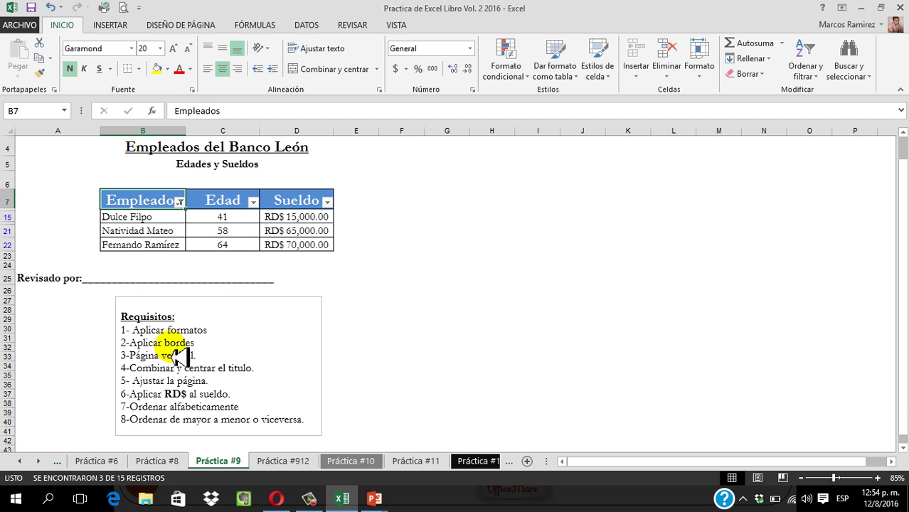
- Show every employee again by reselecting all names (Seleccionar todo) in the Empleados filter
scroll(381, 267, "up", 1)
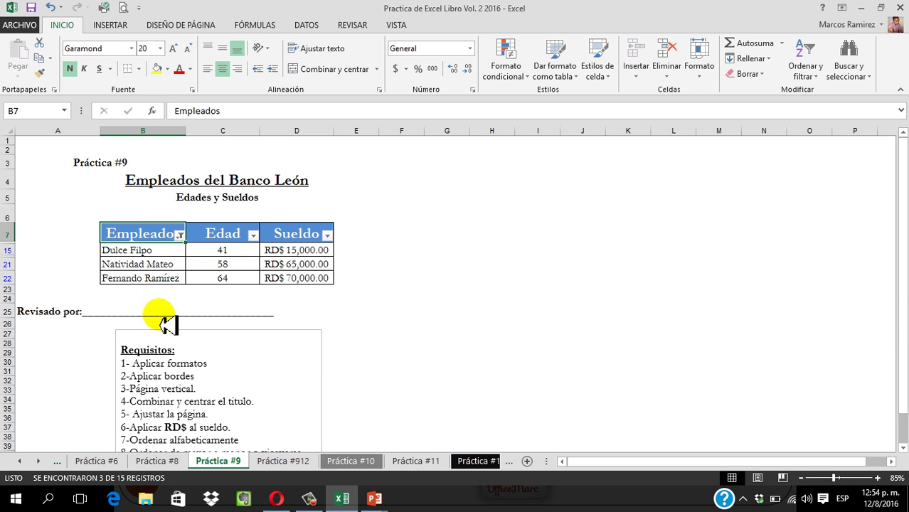
left_click(180, 236)
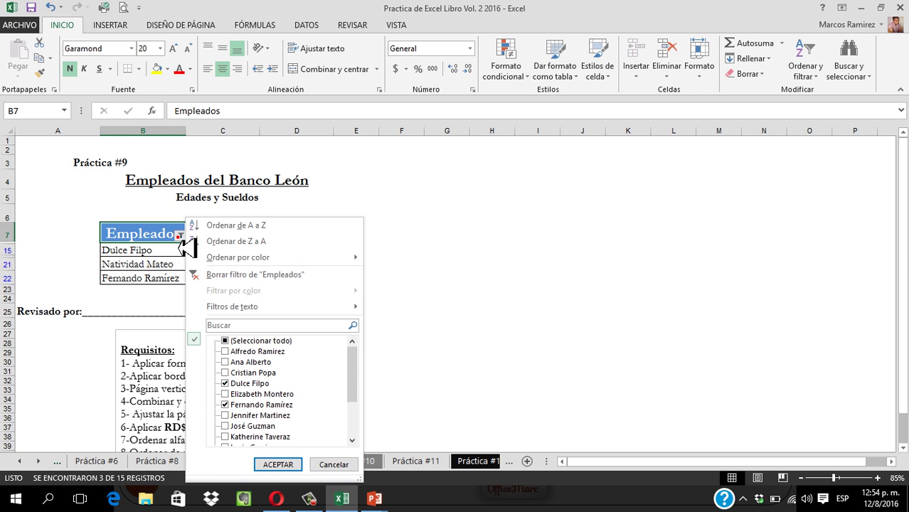
left_click(230, 345)
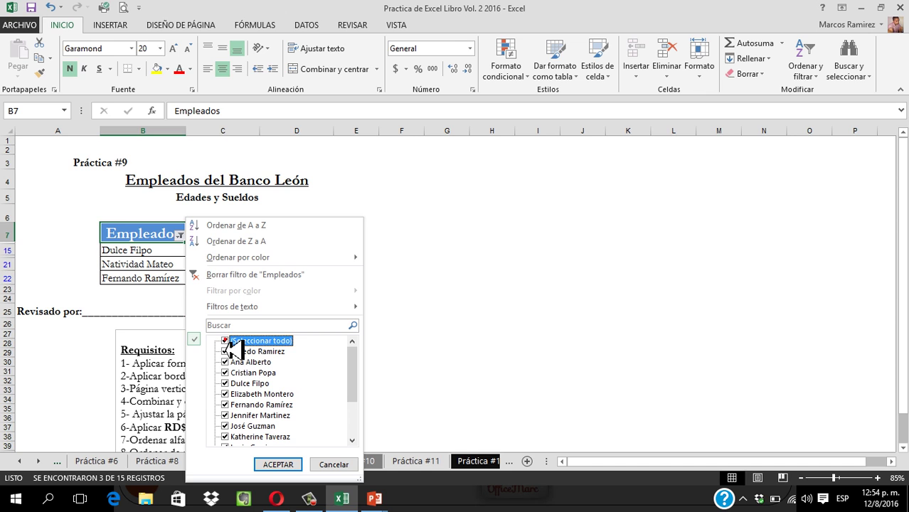
left_click(280, 465)
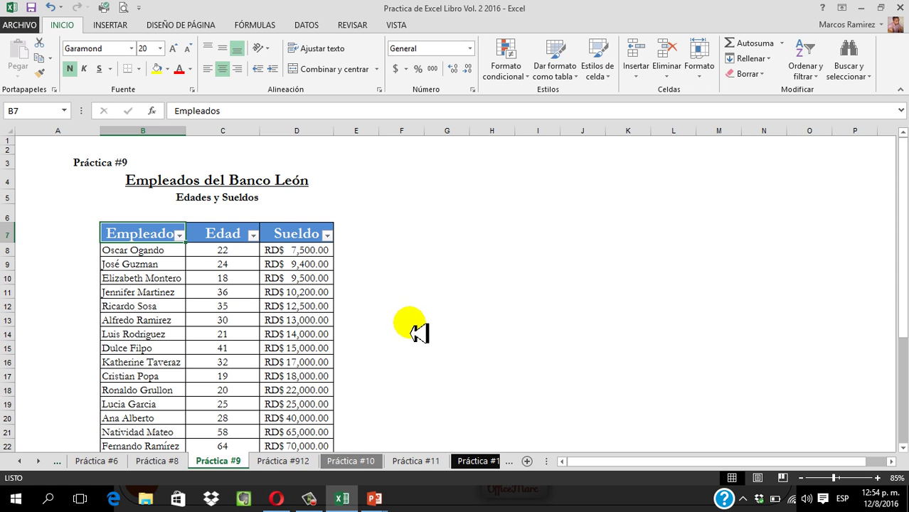
- Filter the Edad column to show only the employees aged 18 and 36
scroll(221, 322, "down", 1)
scroll(375, 304, "down", 1)
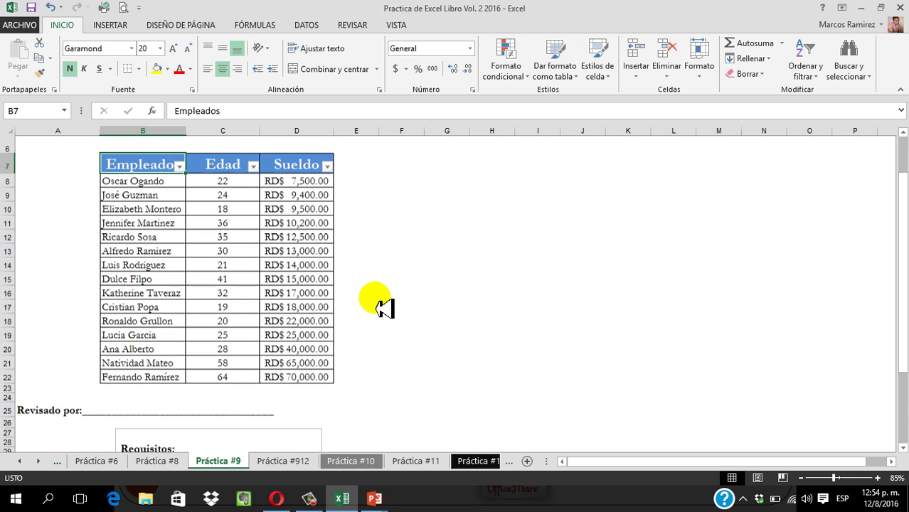
scroll(264, 315, "up", 2)
scroll(269, 320, "down", 1)
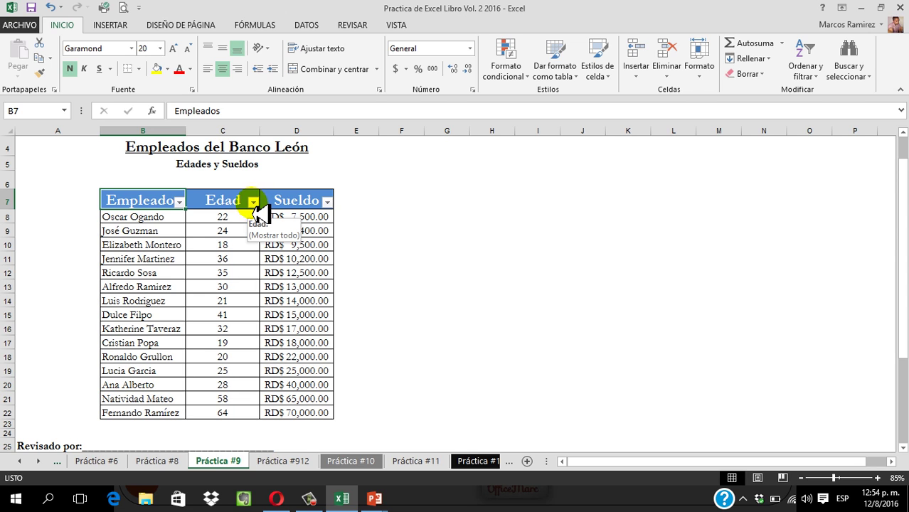
left_click(254, 202)
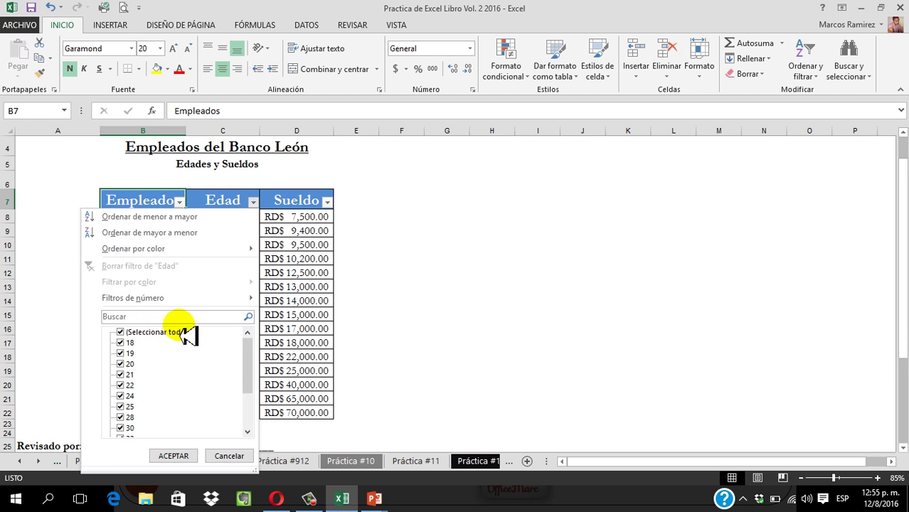
left_click_drag(249, 363, 244, 396)
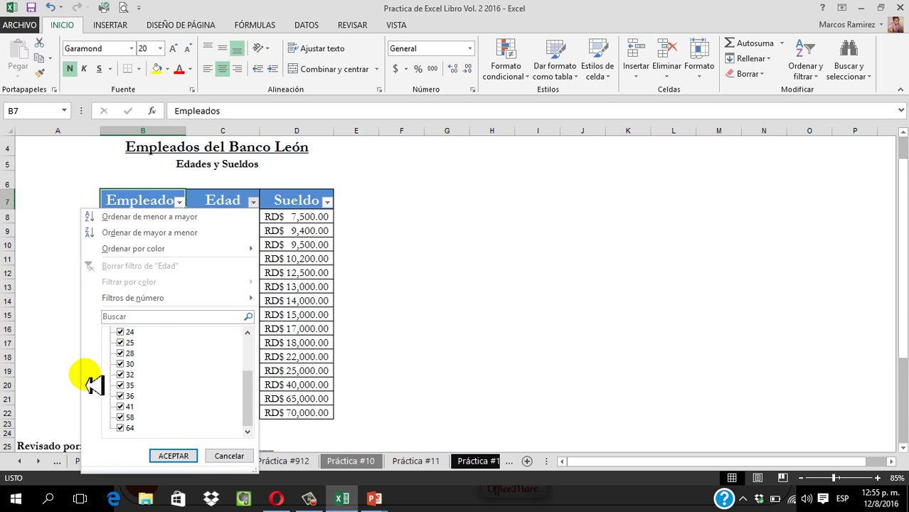
scroll(182, 359, "up", 2)
left_click(120, 332)
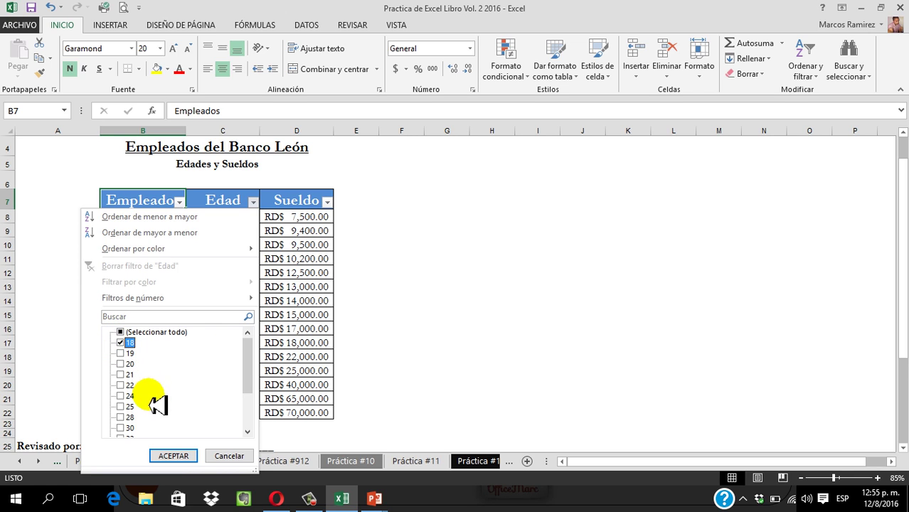
left_click_drag(250, 364, 178, 388)
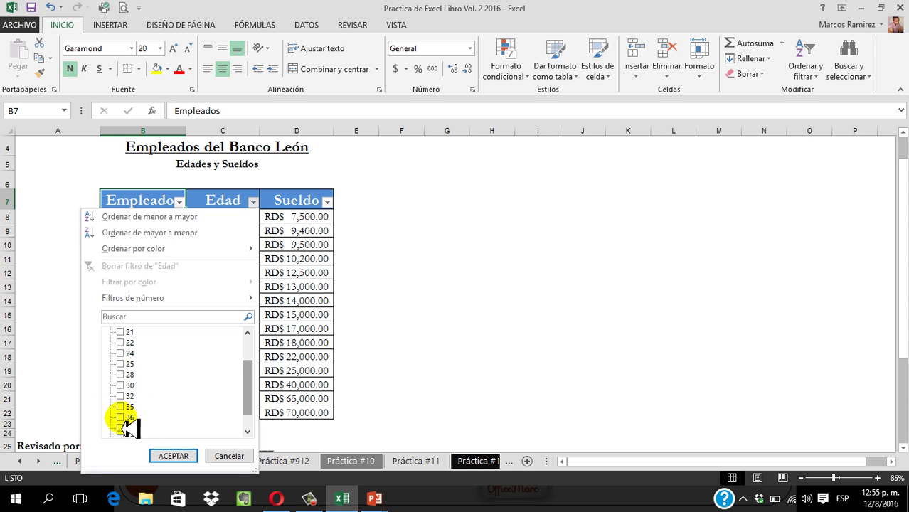
left_click_drag(247, 396, 262, 364)
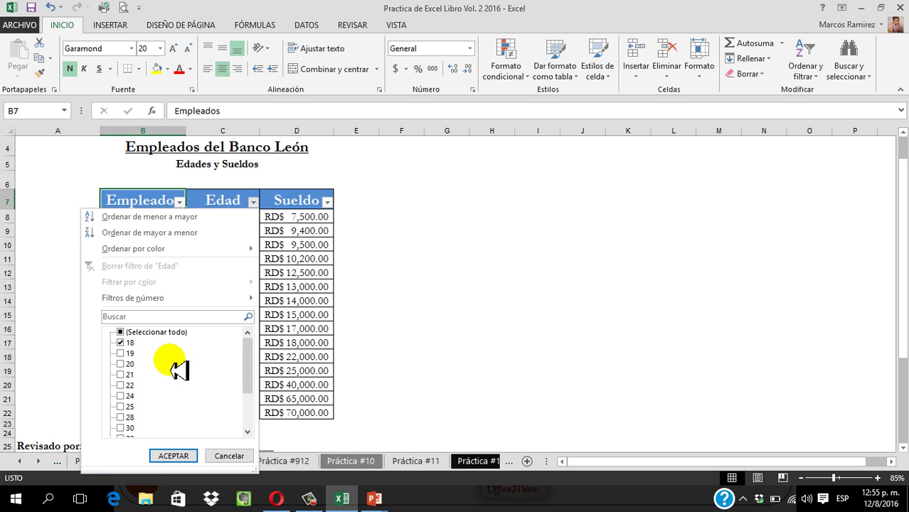
left_click(182, 458)
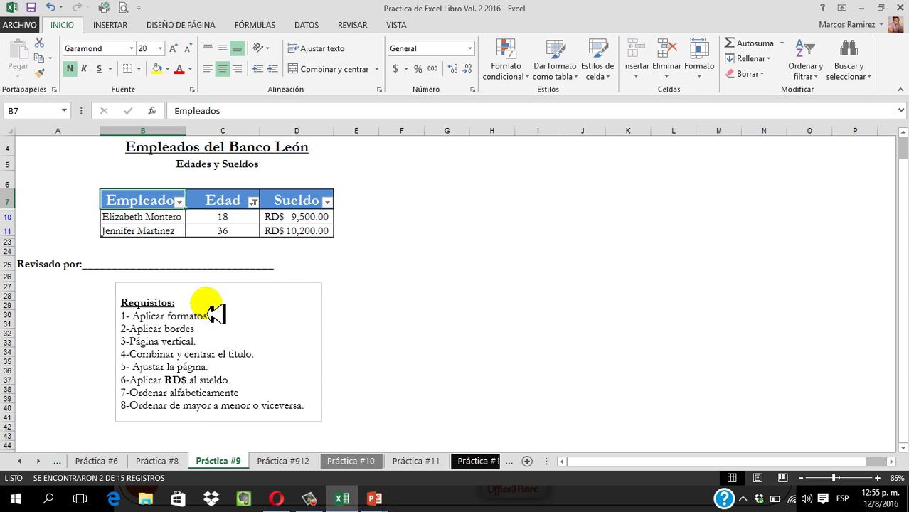
left_click(233, 217)
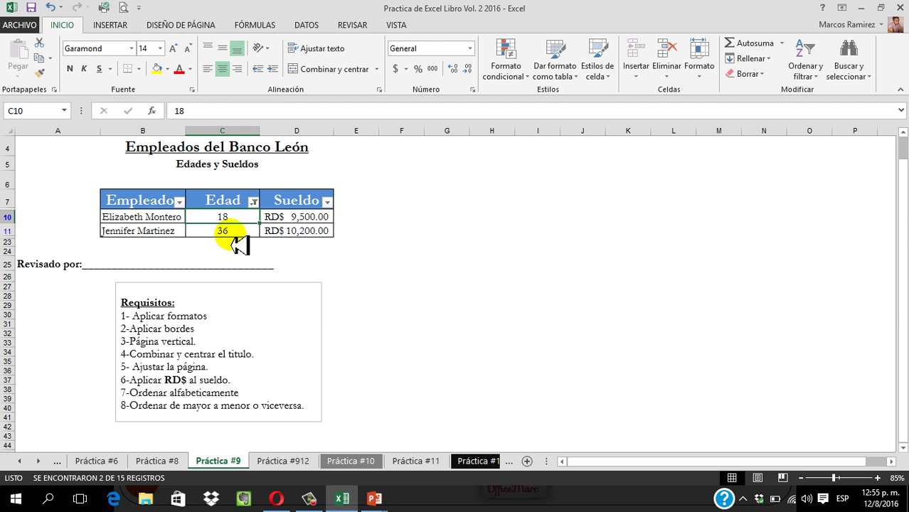
key("Down")
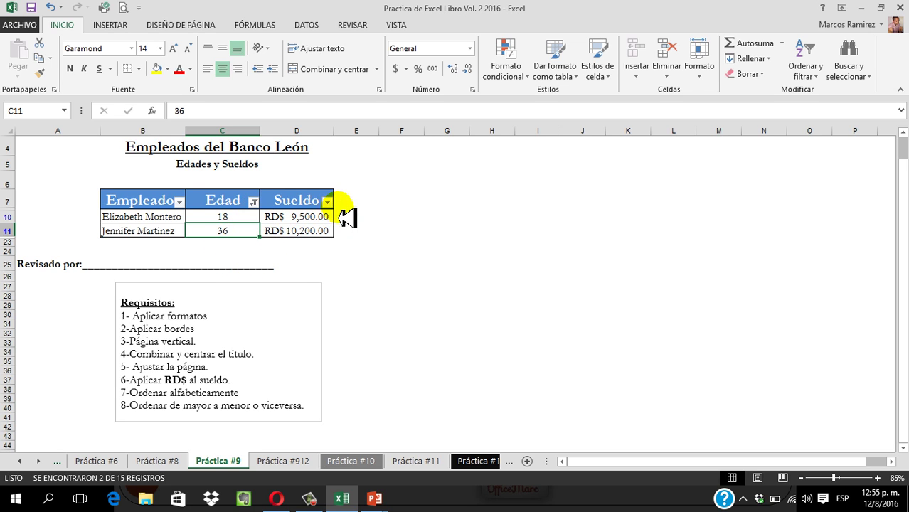
left_click(326, 202)
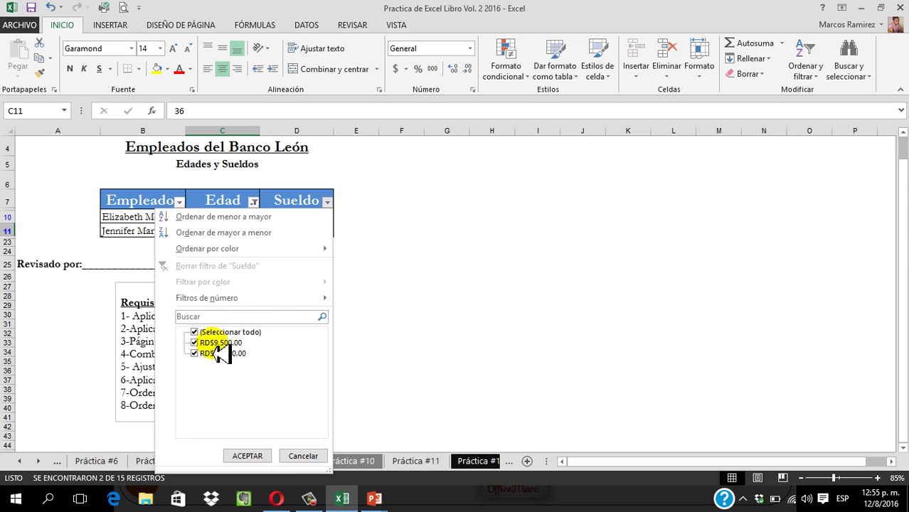
left_click(201, 332)
left_click(410, 338)
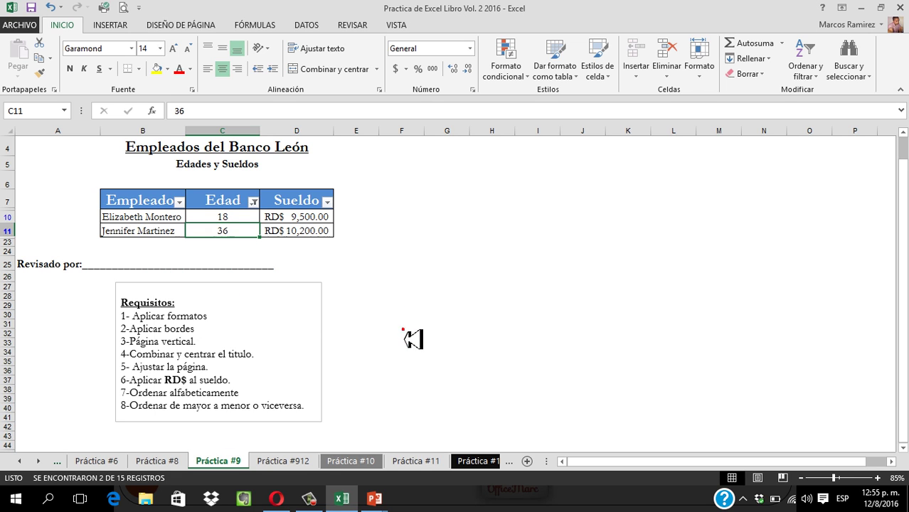
- Show all ages again by reselecting every value (Seleccionar todo) in the Edad filter
left_click(253, 203)
left_click(170, 333)
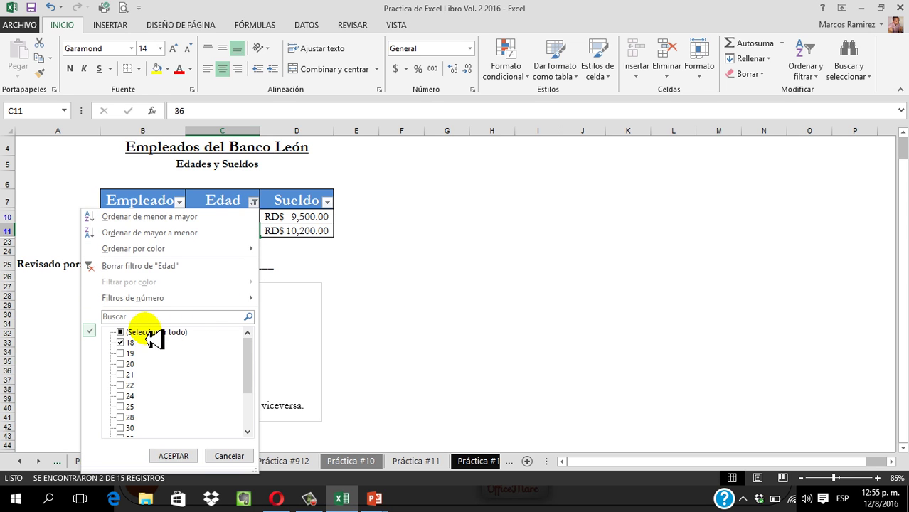
left_click(173, 456)
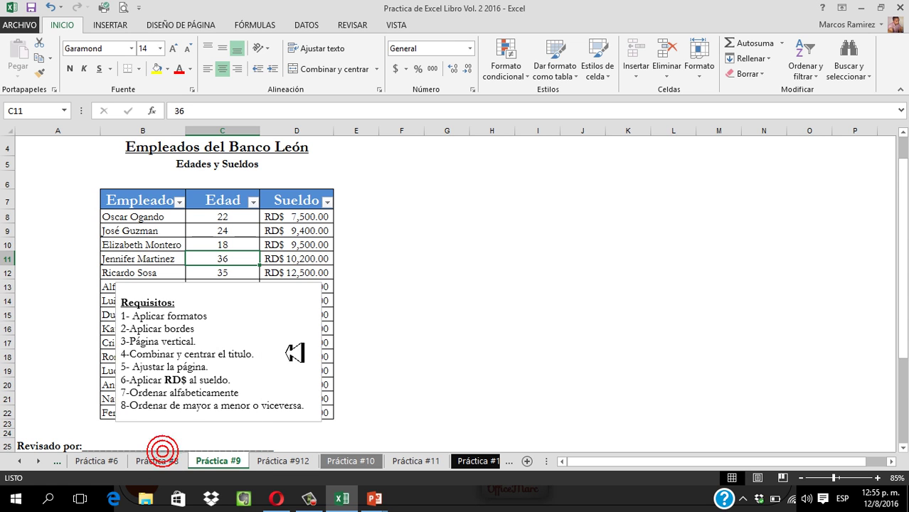
- Filter the Sueldo column to show only RD$14,000.00, RD$22,000.00, RD$65,000.00 and RD$70,000.00, and select the filtered rows
left_click(327, 202)
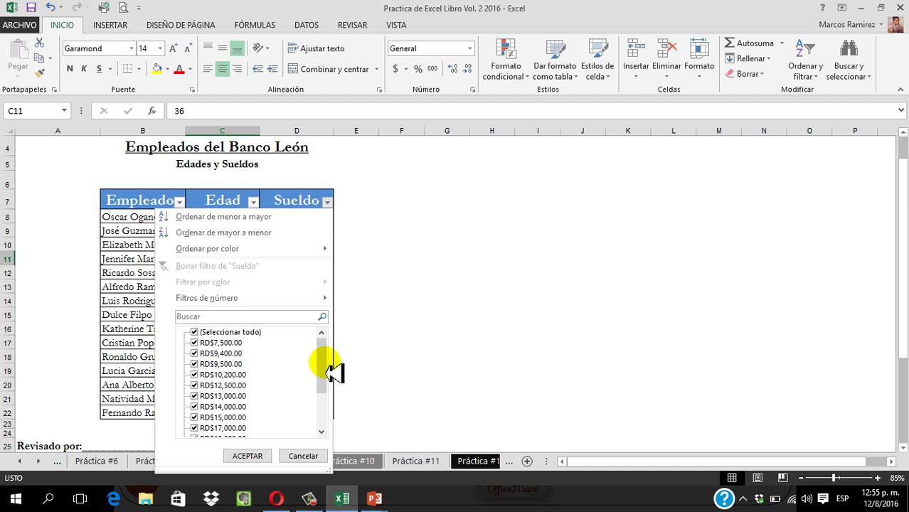
left_click(375, 331)
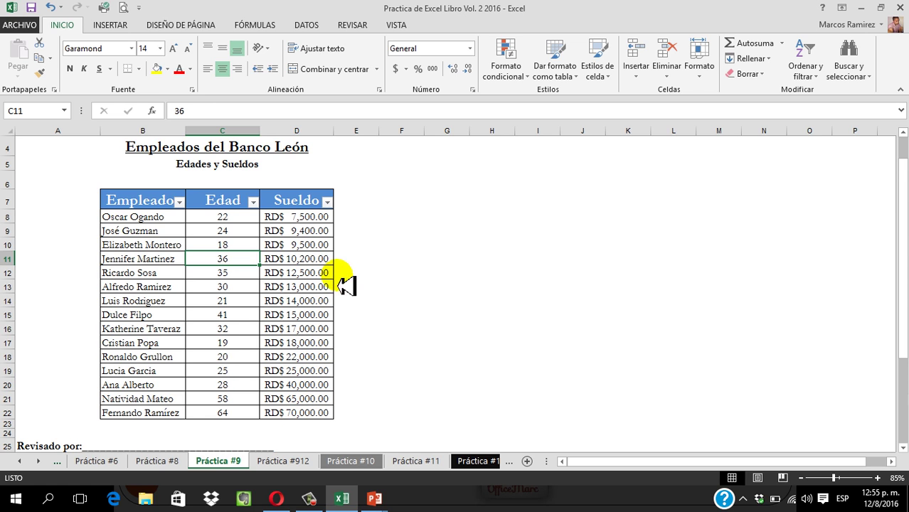
left_click(326, 202)
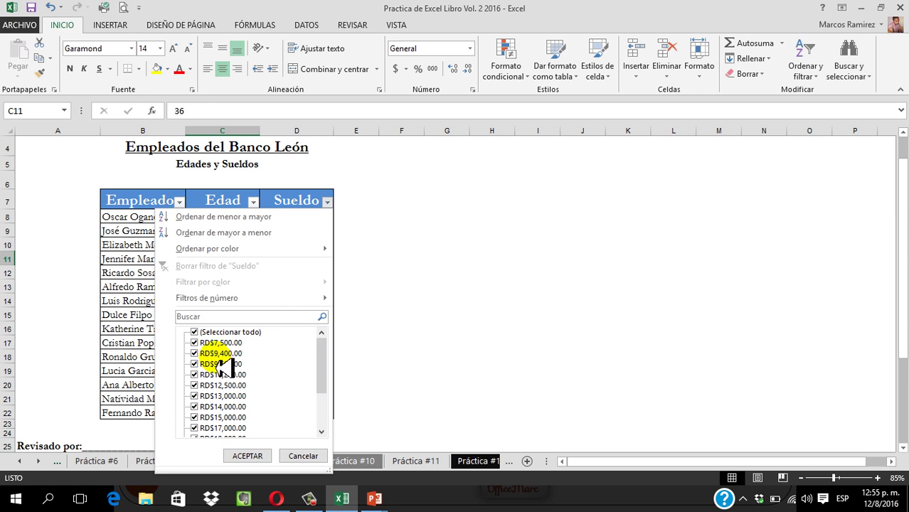
left_click(200, 333)
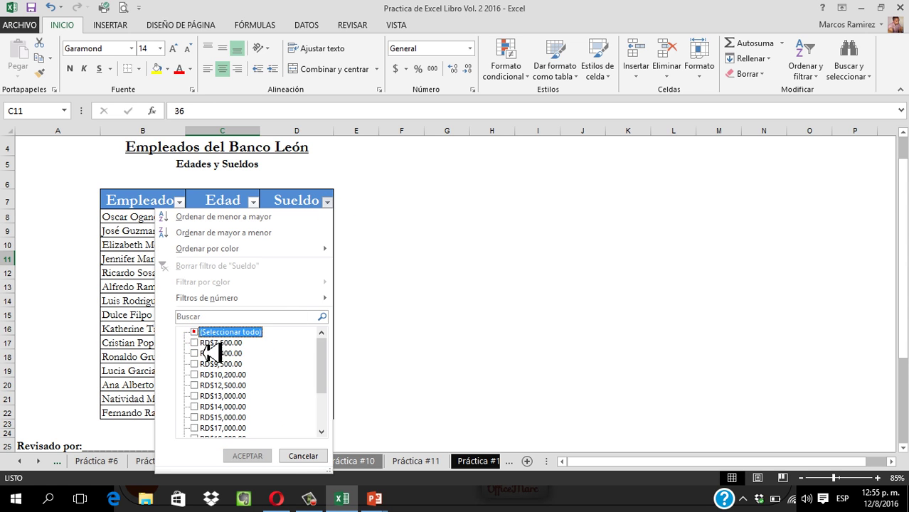
left_click_drag(329, 355, 327, 391)
left_click(216, 388)
left_click(200, 417)
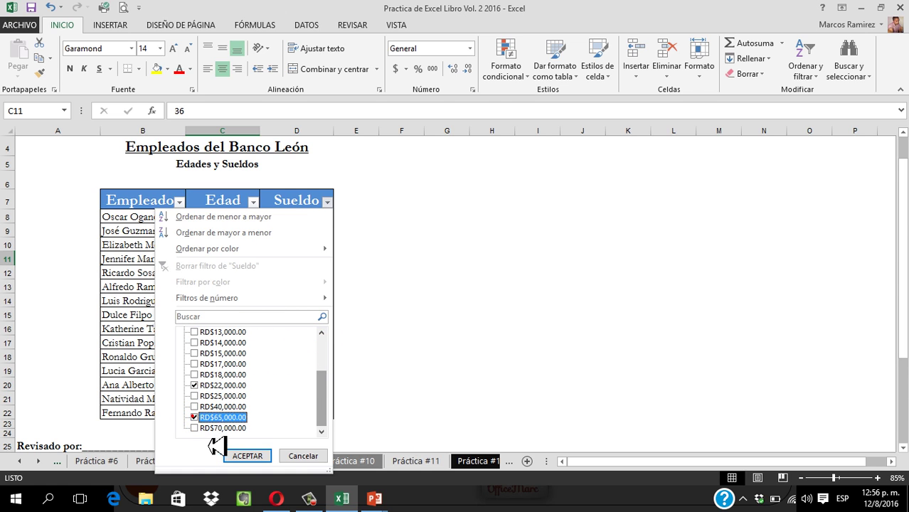
left_click(217, 428)
left_click(219, 344)
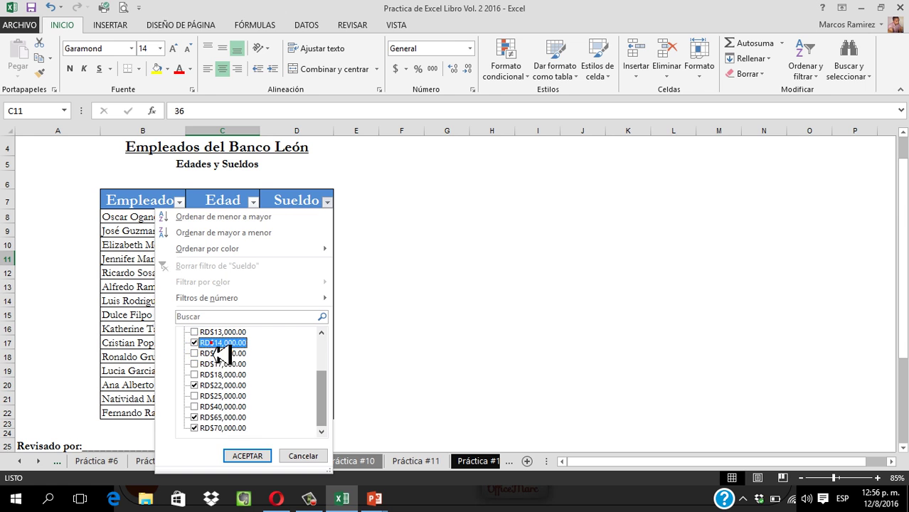
left_click_drag(321, 388, 329, 356)
left_click(248, 455)
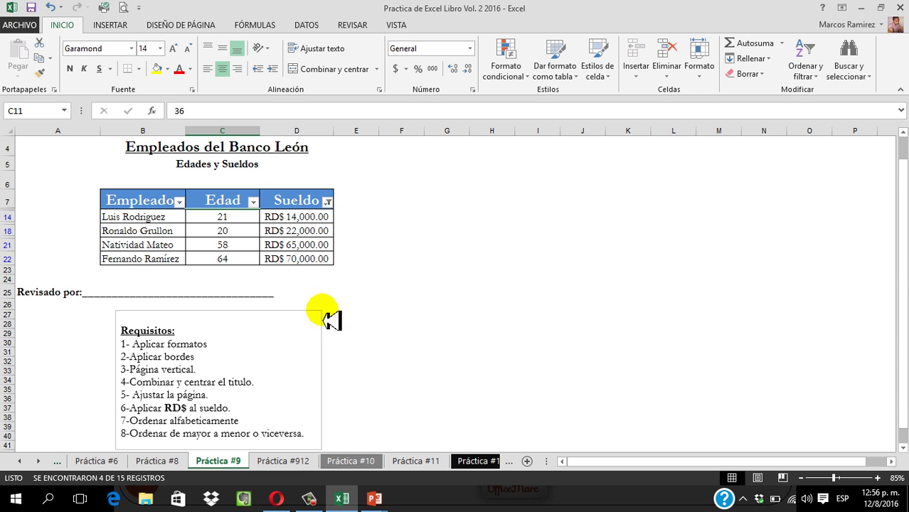
left_click_drag(124, 217, 306, 262)
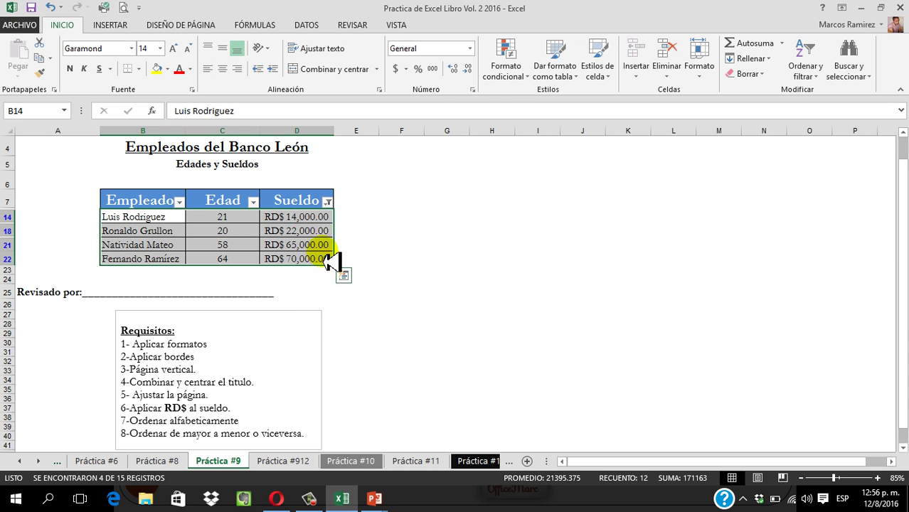
- Show every salary again by reselecting all values (Seleccionar todo) in the Sueldo filter
left_click(327, 202)
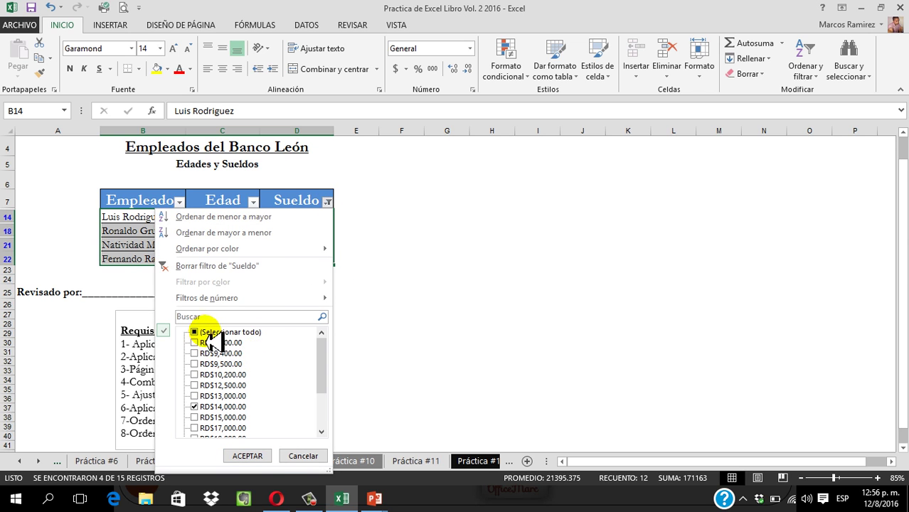
left_click(248, 456)
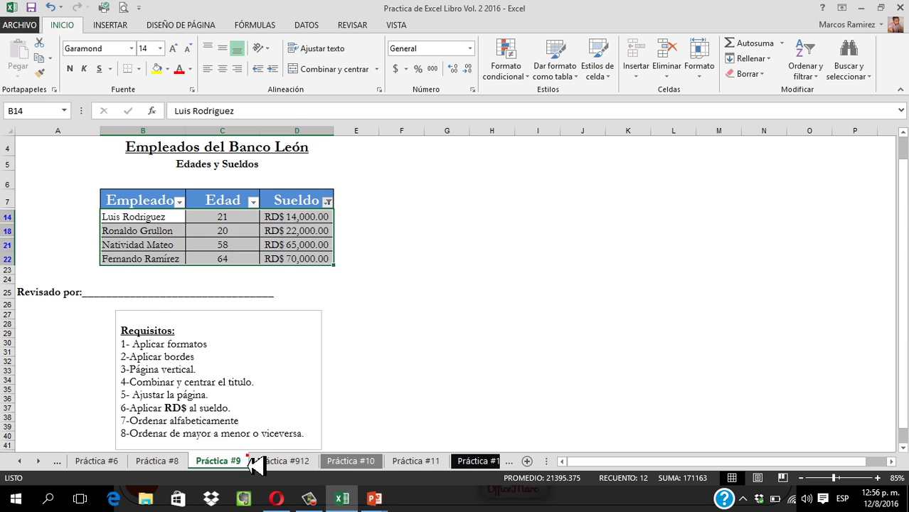
left_click(440, 306)
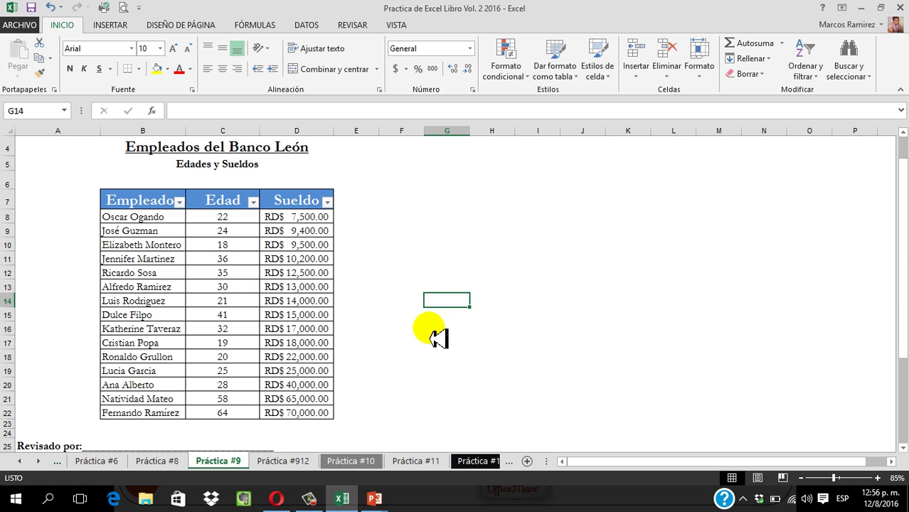
- Turn off filtering for the employee table's header row, starting from B7
left_click_drag(146, 201, 307, 218)
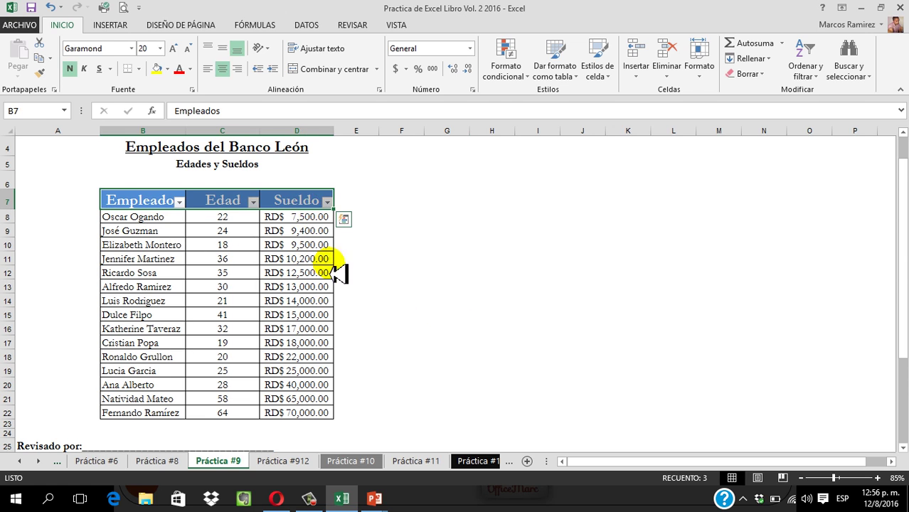
left_click(356, 259)
left_click(151, 202)
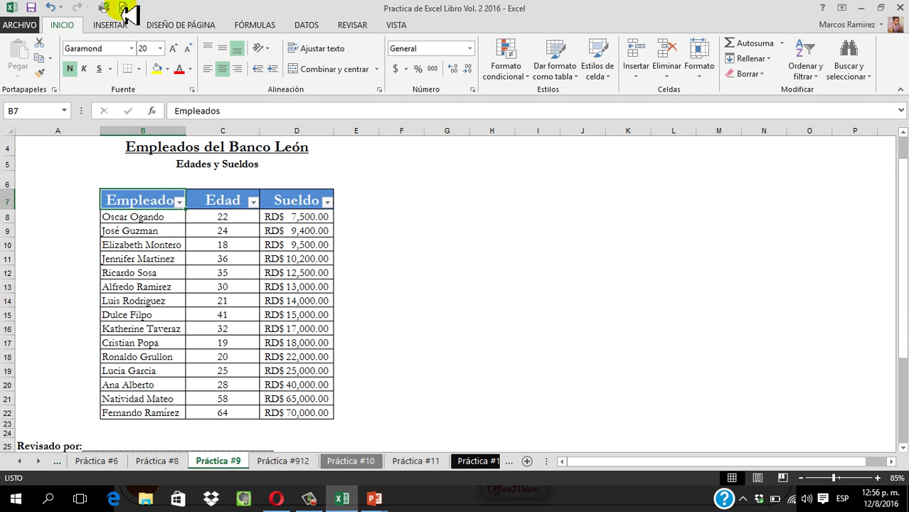
left_click(813, 75)
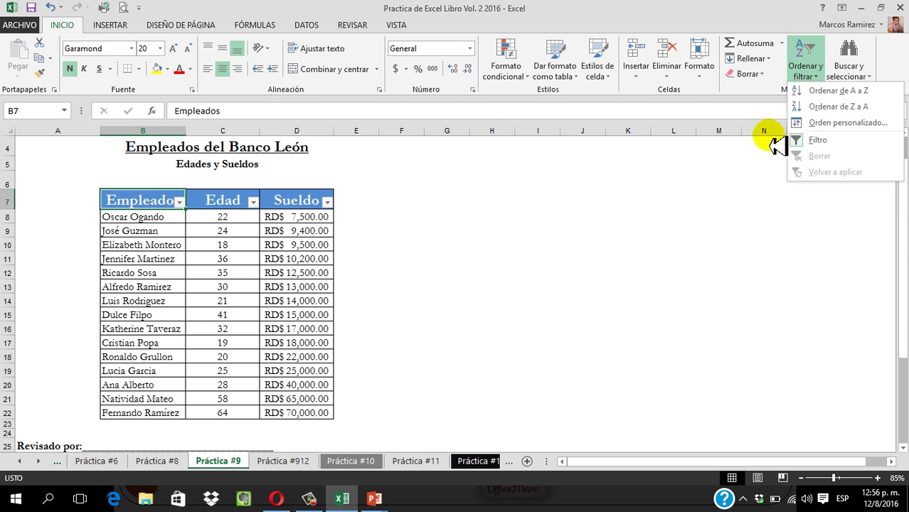
left_click(813, 141)
left_click(434, 228)
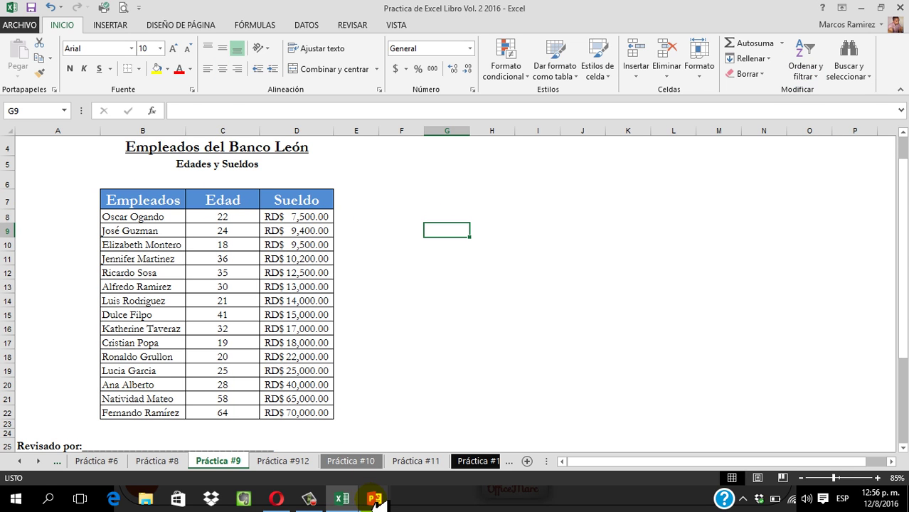
- Switch to the Tema III presentation in PowerPoint
mouse_move(371, 498)
left_click(315, 400)
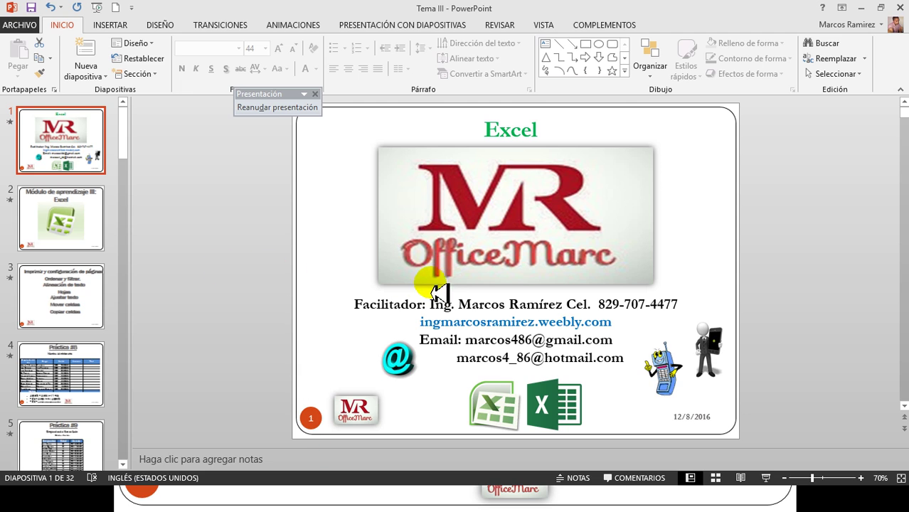